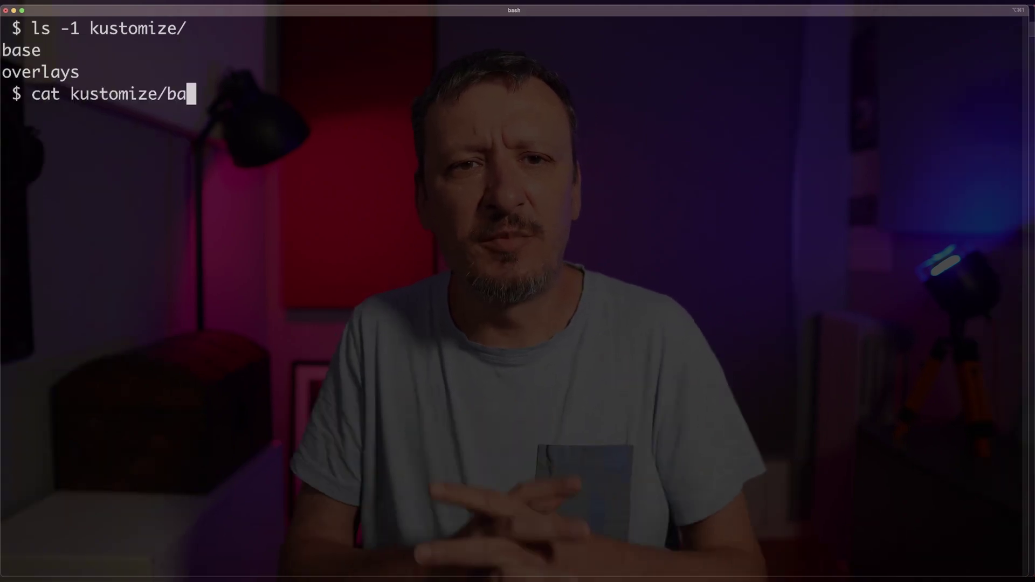
Print the base deployment manifest kustomize/base/deployment.yaml with cat
type("se/d")
key("Tab")
key("Return")
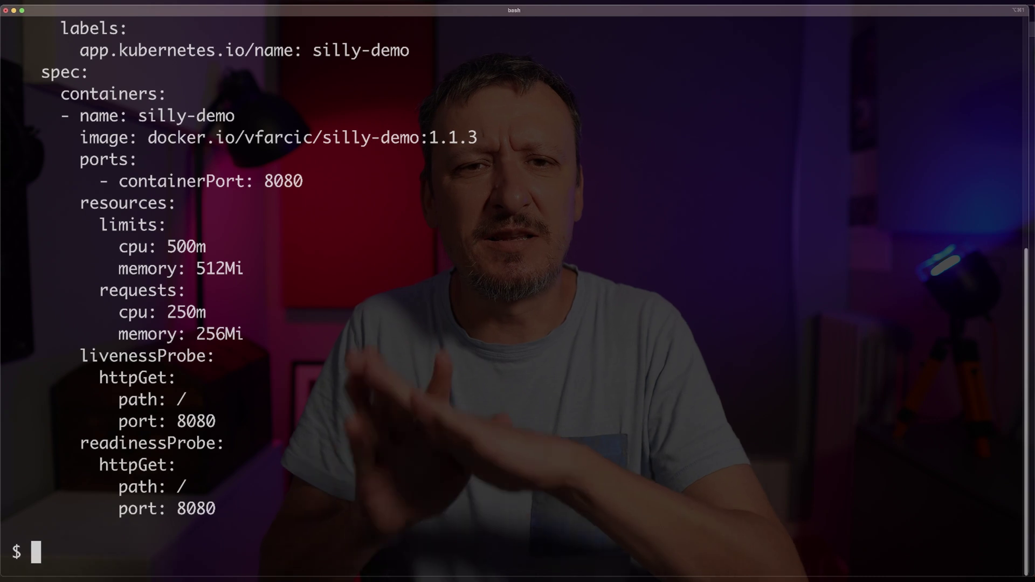
Scroll back through the output and highlight the Deployment and SQLClaim kinds
scroll(512, 291, "up", 1)
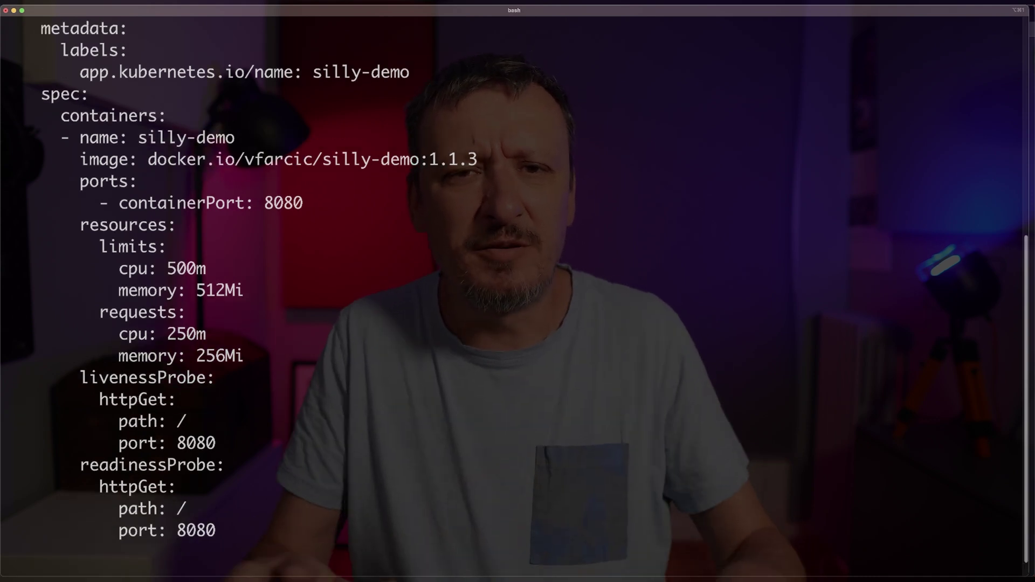
scroll(253, 479, "up", 9)
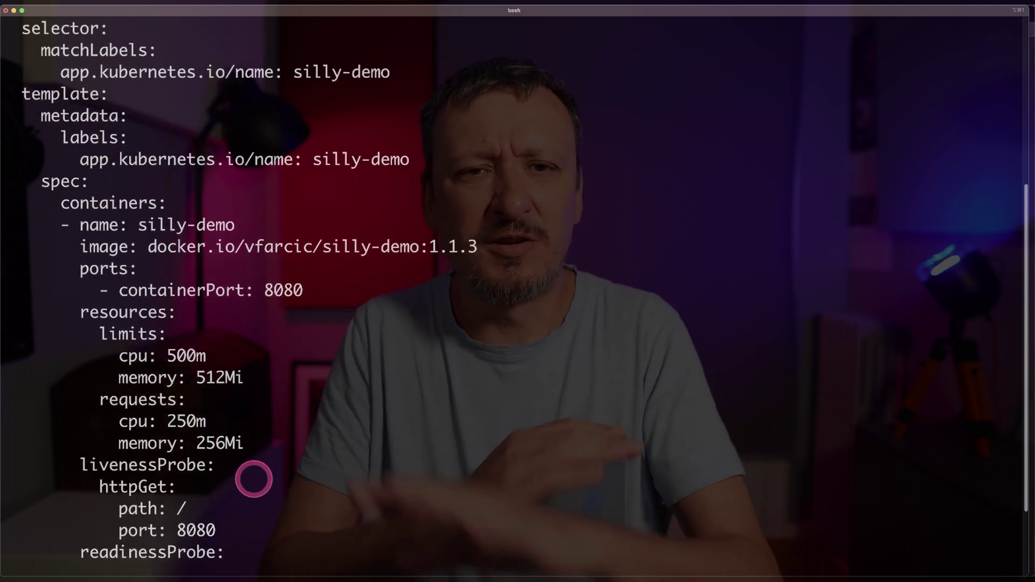
scroll(253, 479, "up", 3)
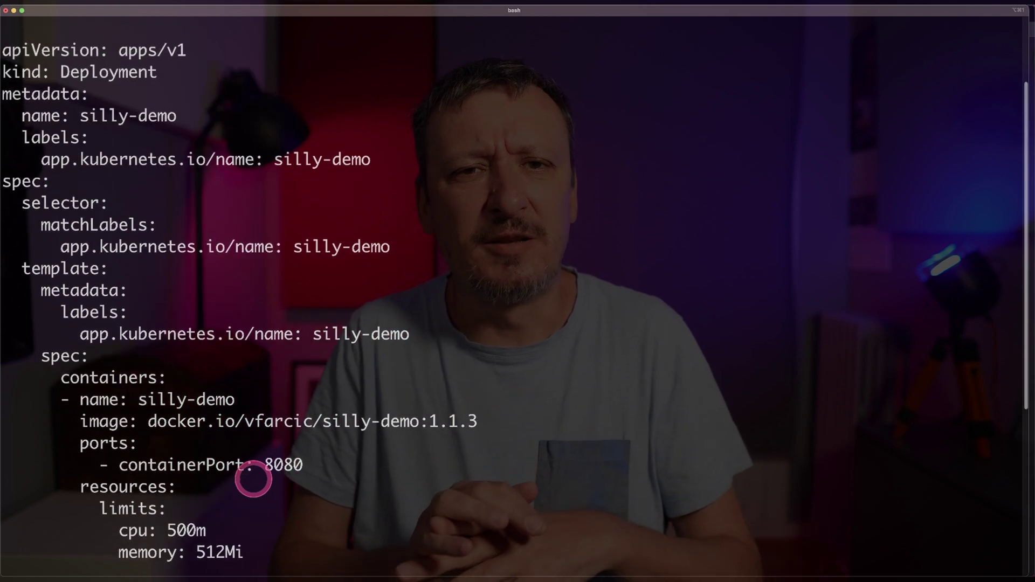
double_click(123, 70)
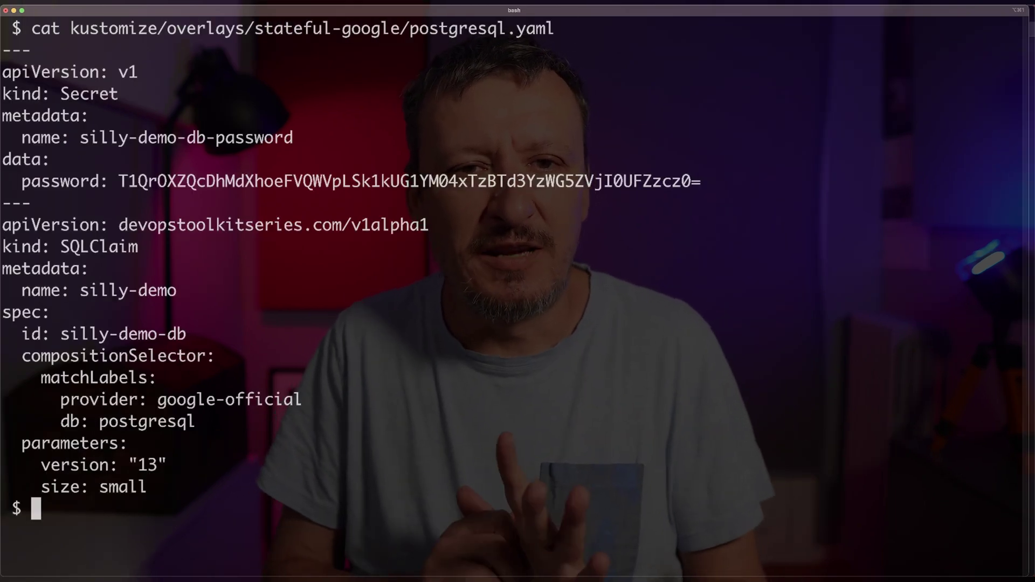
double_click(112, 249)
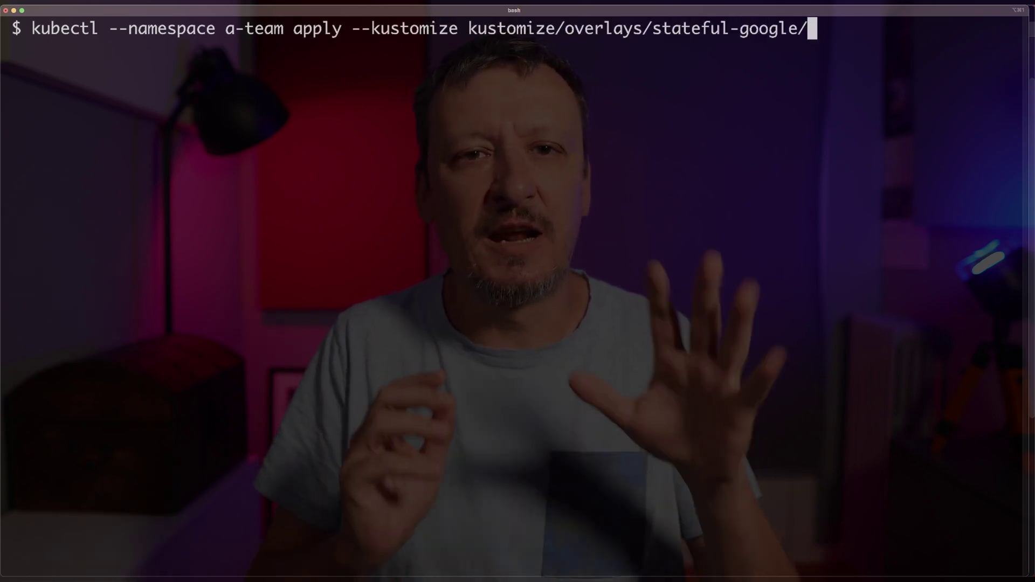
Apply the kustomize/overlays/stateful-google/ overlay with kubectl in namespace a-team
key("Return")
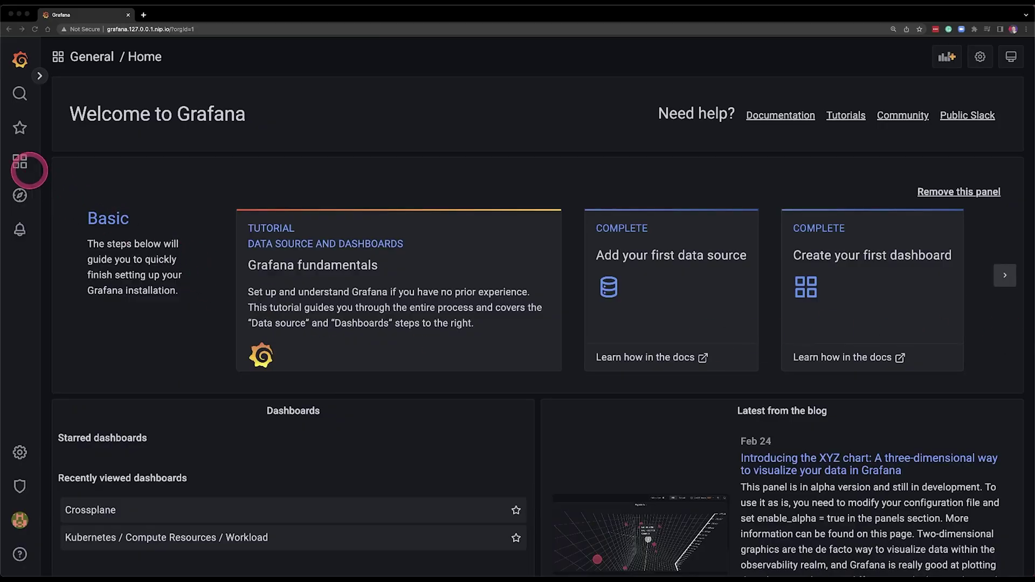
Search the dashboards for 'cross' and open the Crossplane dashboard
left_click(19, 162)
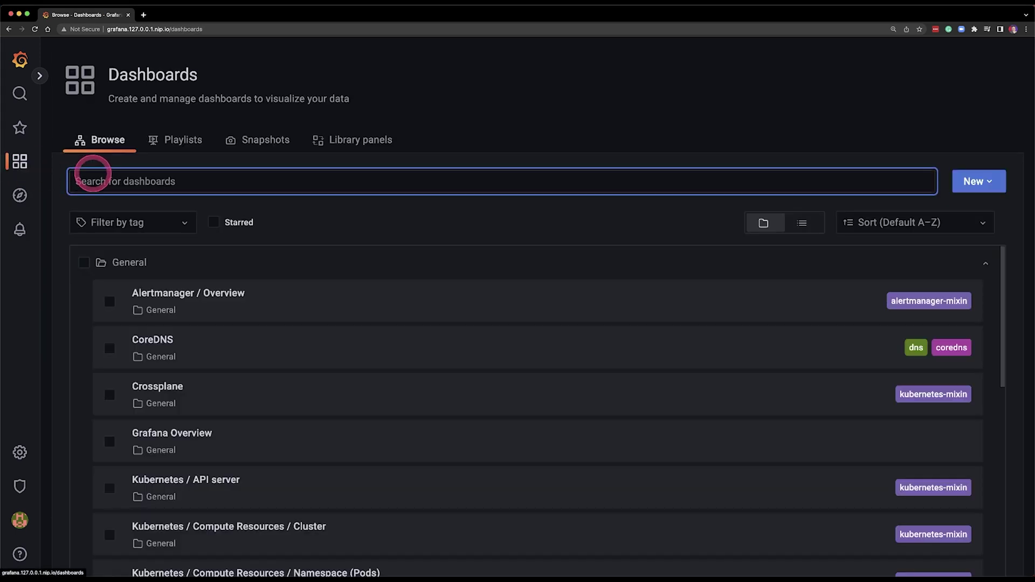
type("cross")
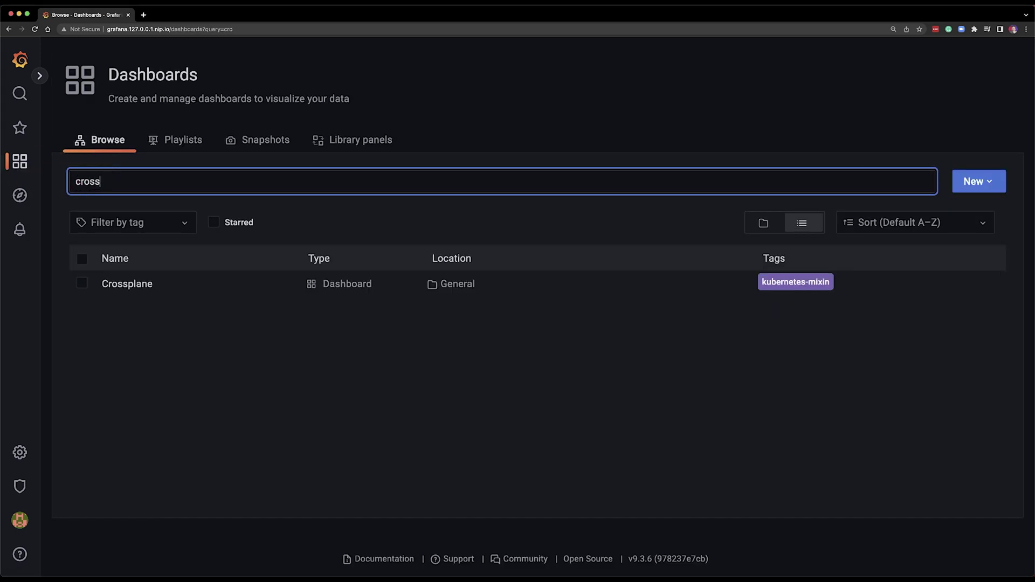
left_click(128, 284)
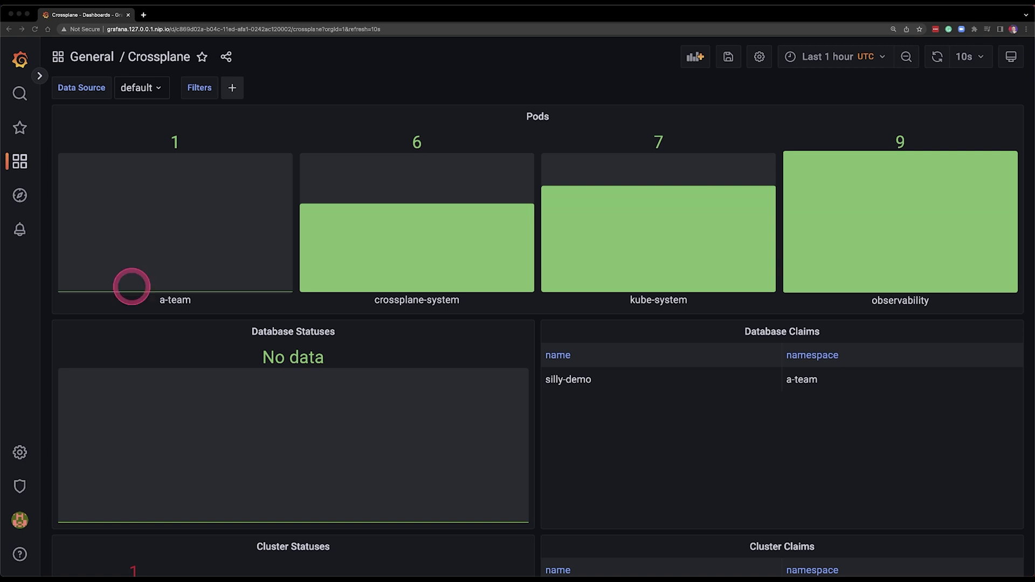
Refresh the Crossplane dashboard so Database Statuses shows 1 False, 0 True, 0 Unknown
scroll(583, 363, "down", 5)
scroll(557, 393, "down", 1)
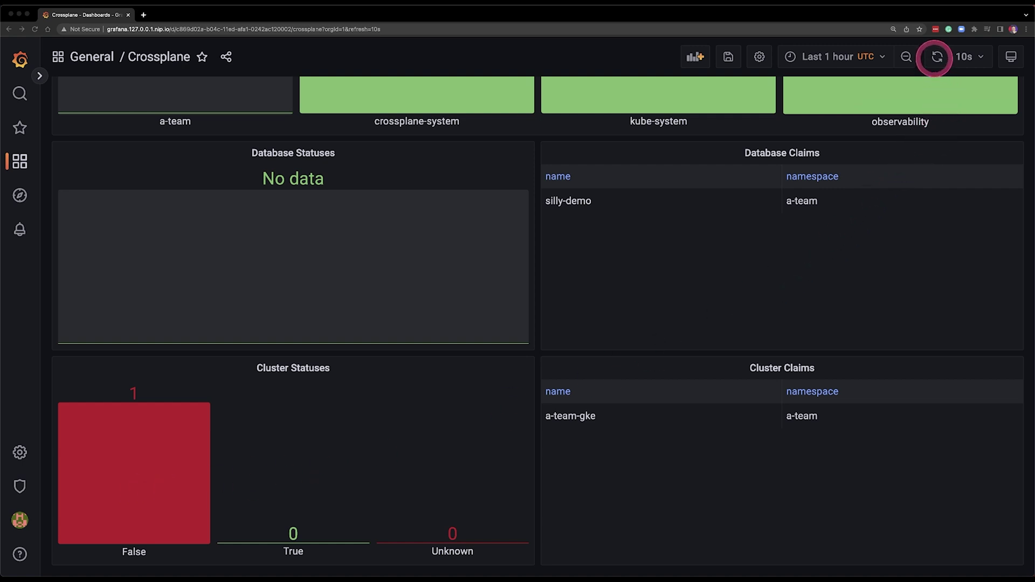
left_click(938, 57)
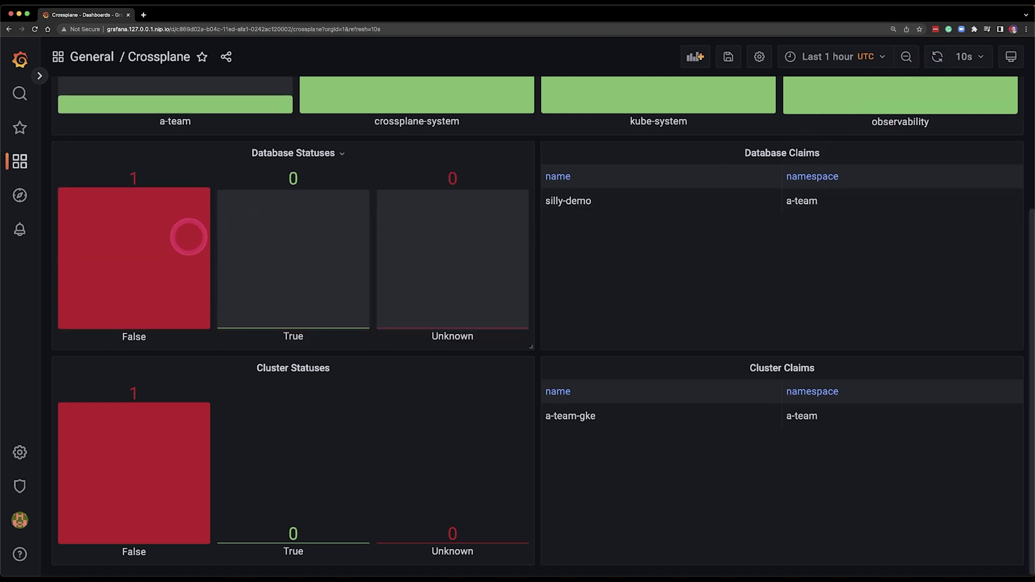
scroll(185, 233, "up", 1)
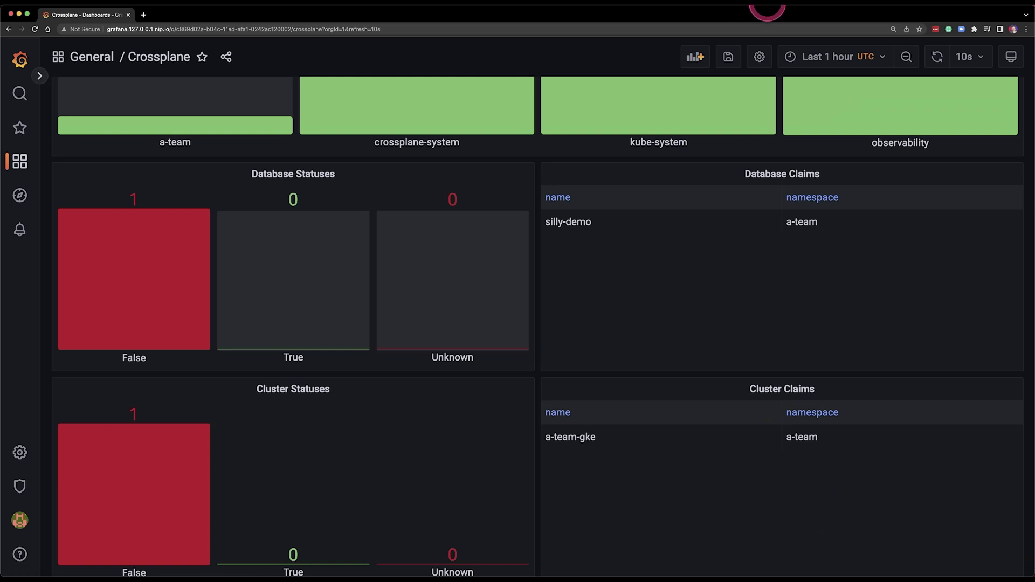
In Lens, list Workloads > Pods filtered to namespace a-team, showing two pending silly-demo pods
left_click(767, 8)
left_click(776, 16)
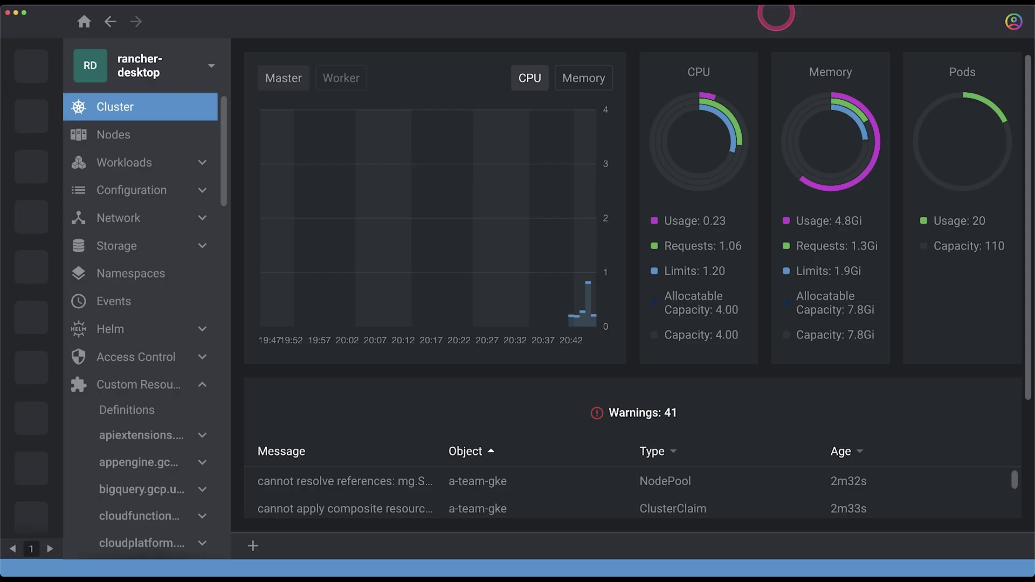
mouse_move(878, 152)
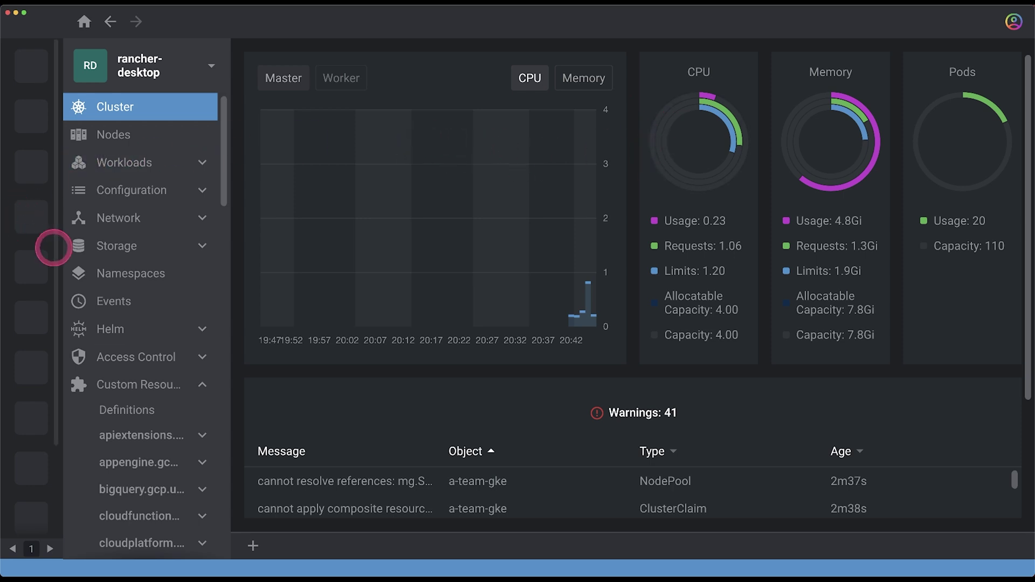
left_click(136, 162)
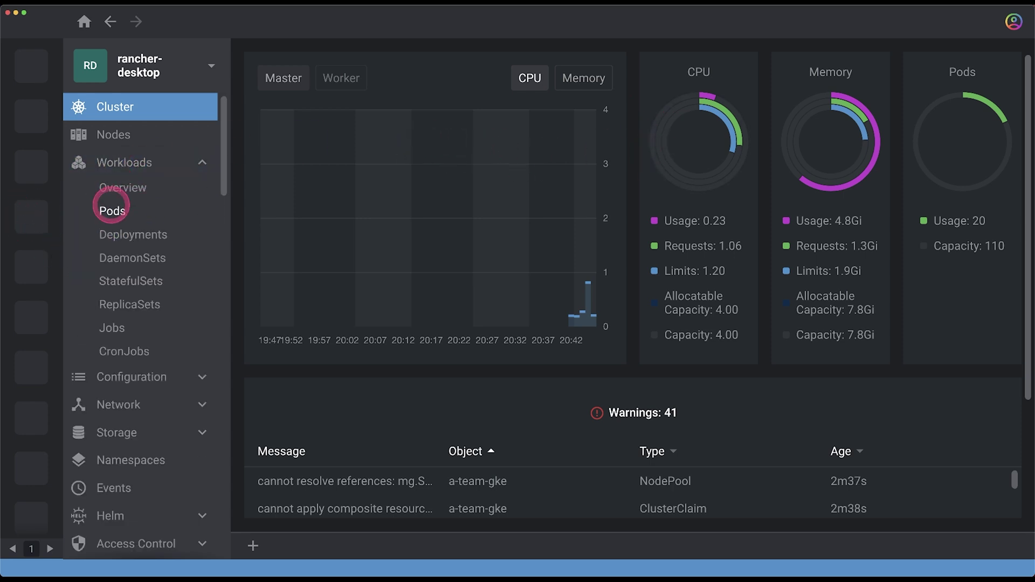
left_click(111, 210)
left_click(760, 104)
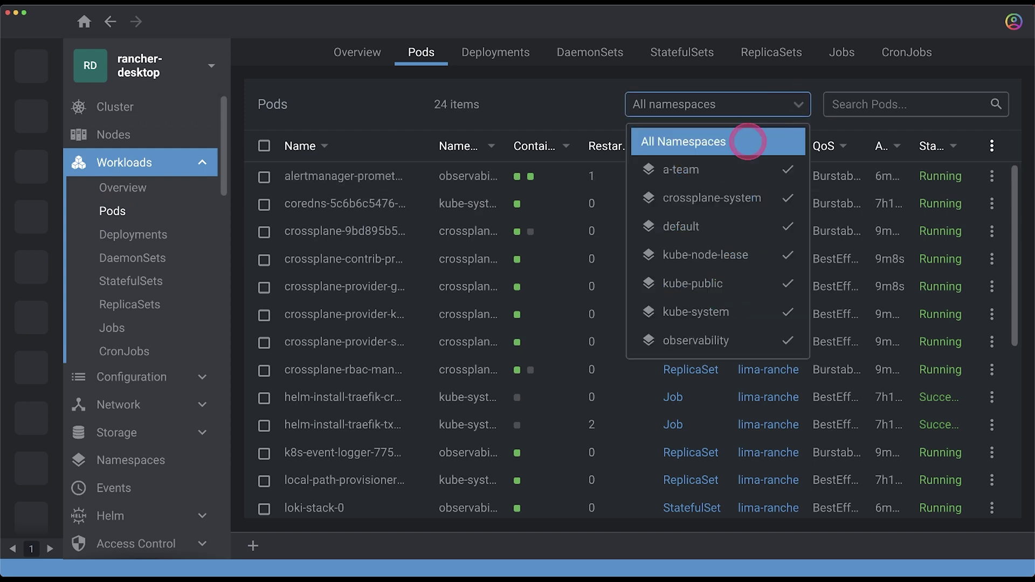
left_click(701, 170)
View the silly-demo ingress at 10.0.0.45, then the CompositeCluster custom resources
scroll(202, 358, "down", 1)
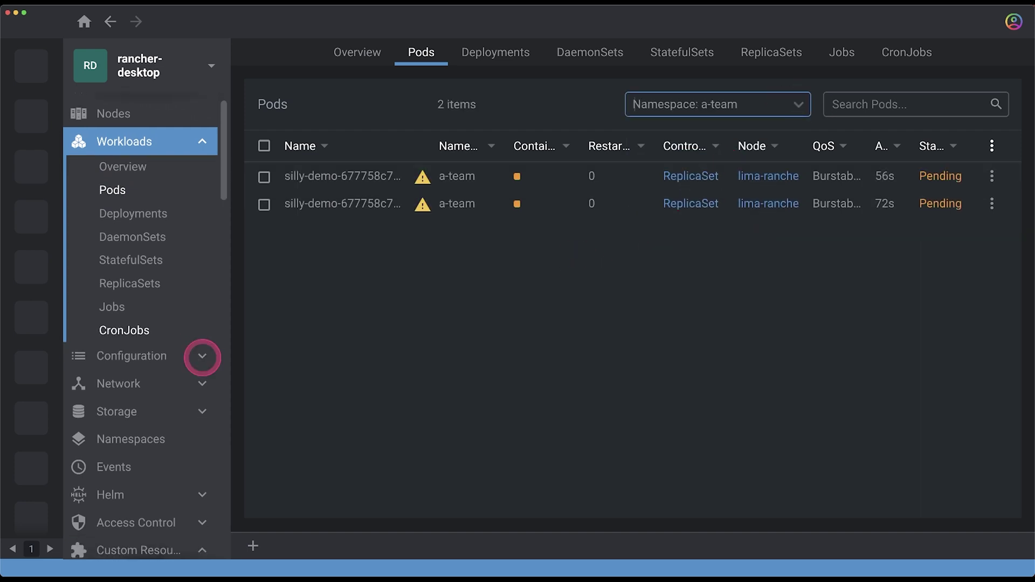
left_click(202, 382)
scroll(202, 383, "down", 1)
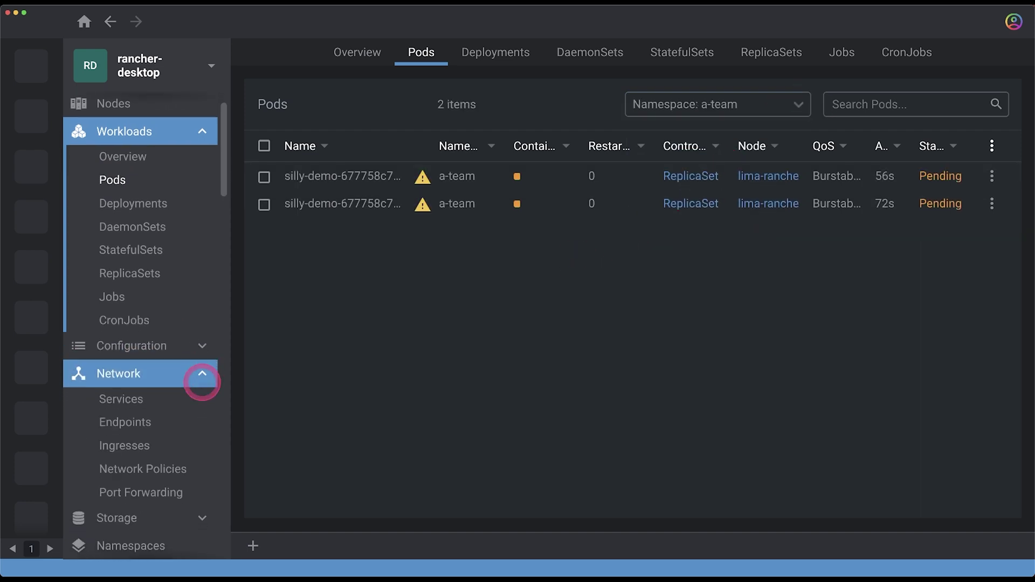
left_click(134, 429)
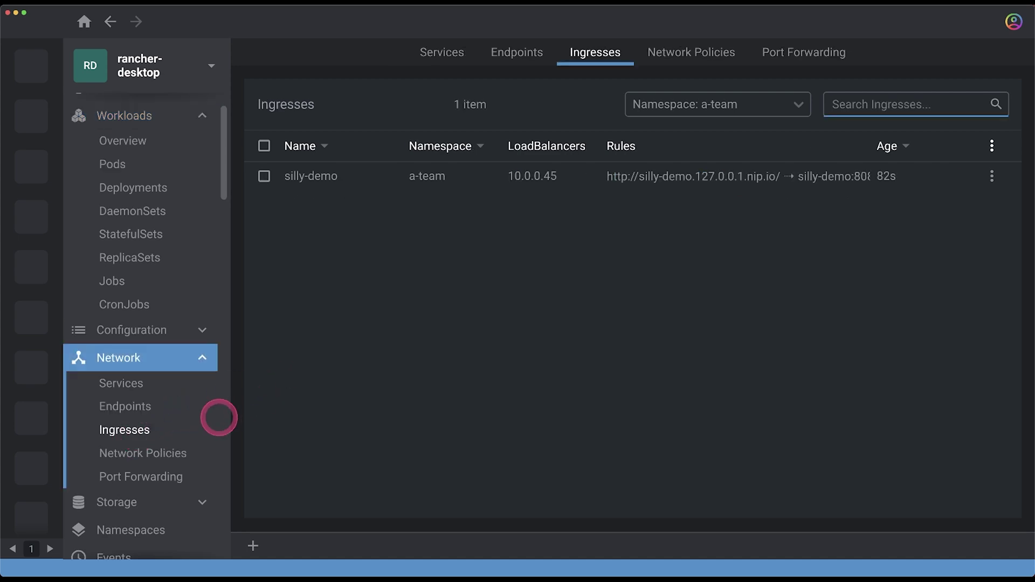
scroll(200, 422, "down", 10)
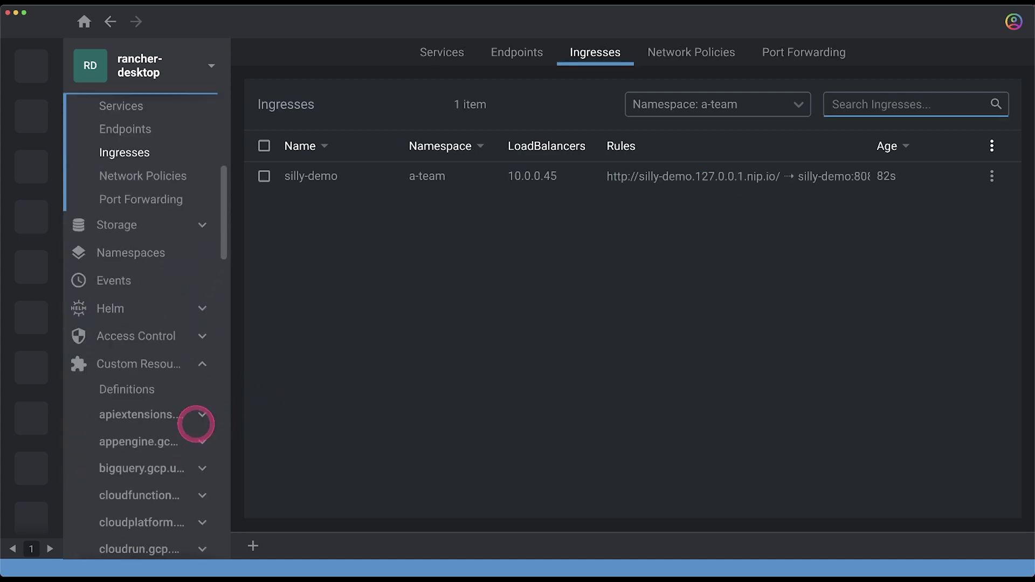
scroll(195, 424, "down", 16)
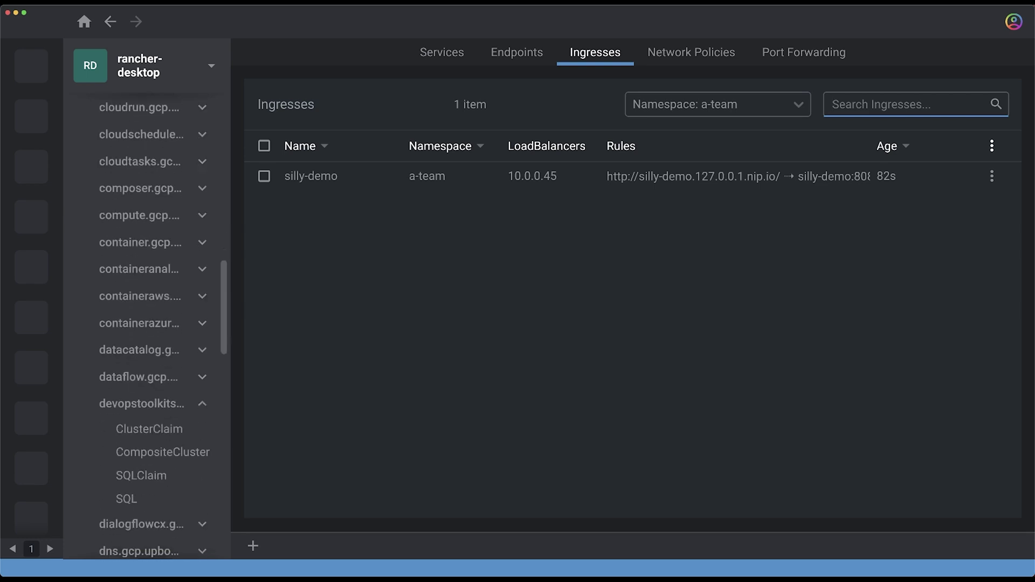
left_click(178, 435)
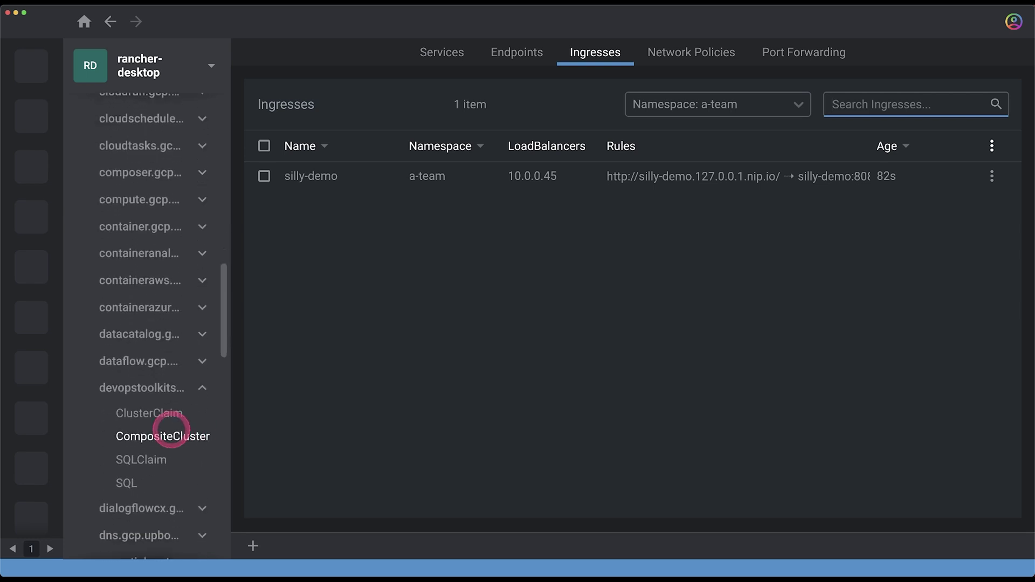
Open the ClusterClaim list, where a-team-gke is still being created
left_click(160, 418)
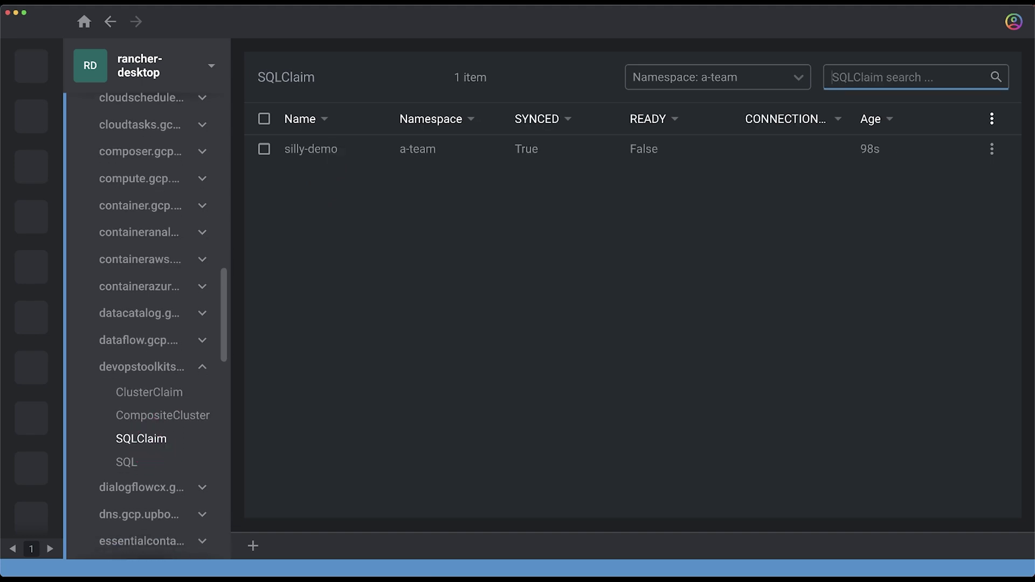
Expand the GCP SQL resource group and browse its DatabaseInstance, Database and User resources
scroll(146, 324, "up", 1)
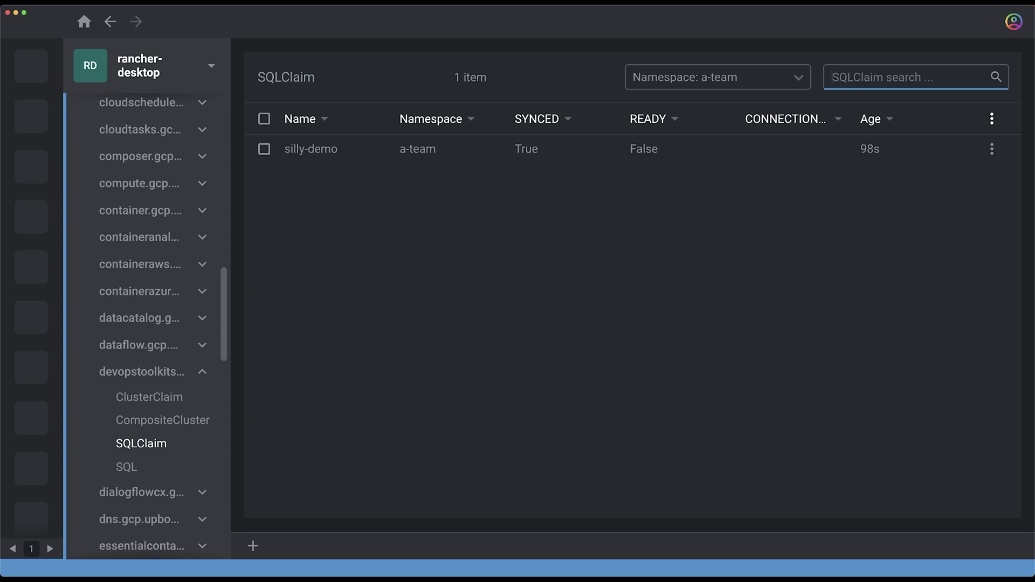
scroll(146, 323, "up", 5)
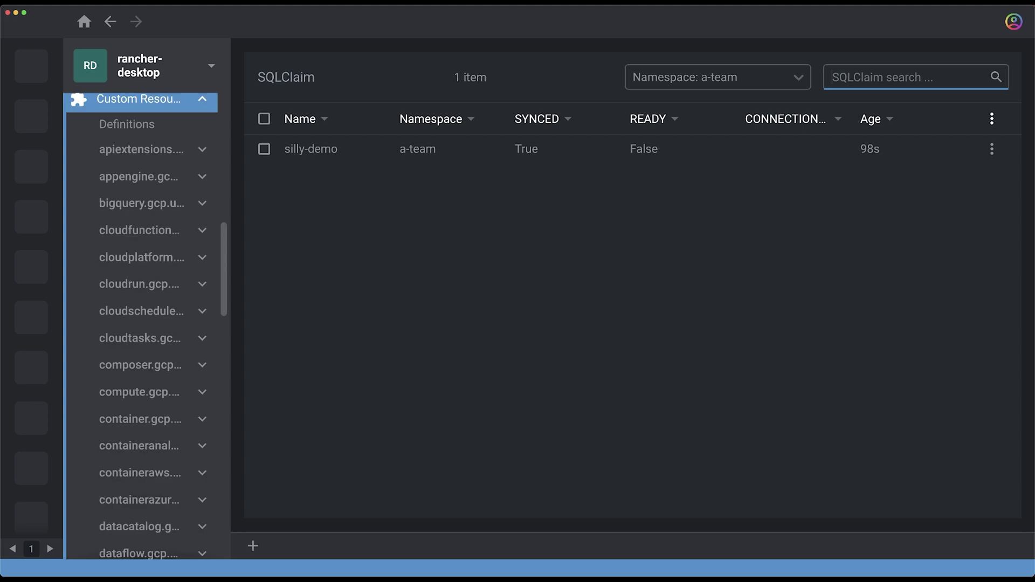
scroll(157, 432, "down", 10)
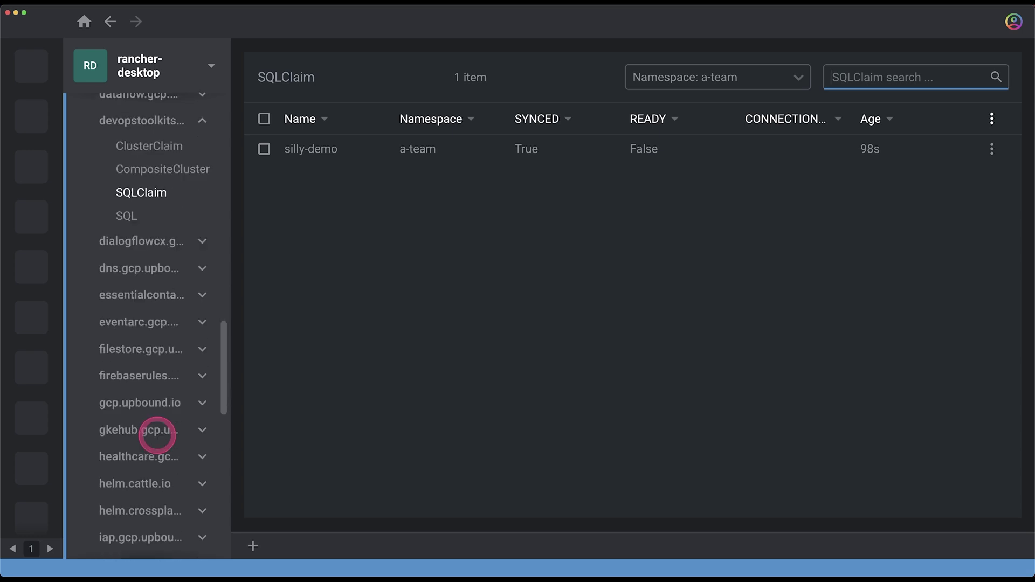
scroll(157, 436, "down", 9)
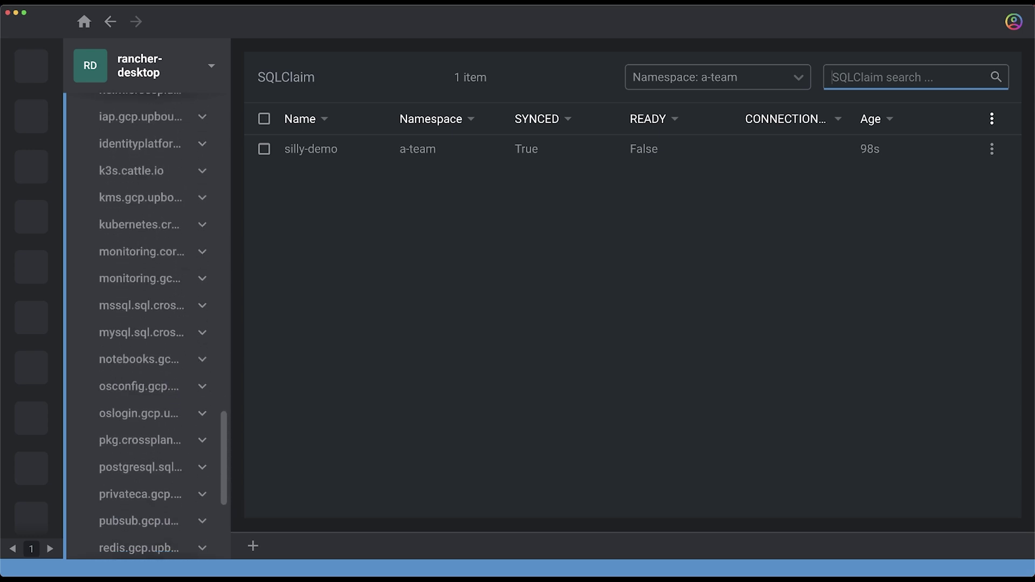
scroll(156, 459, "down", 5)
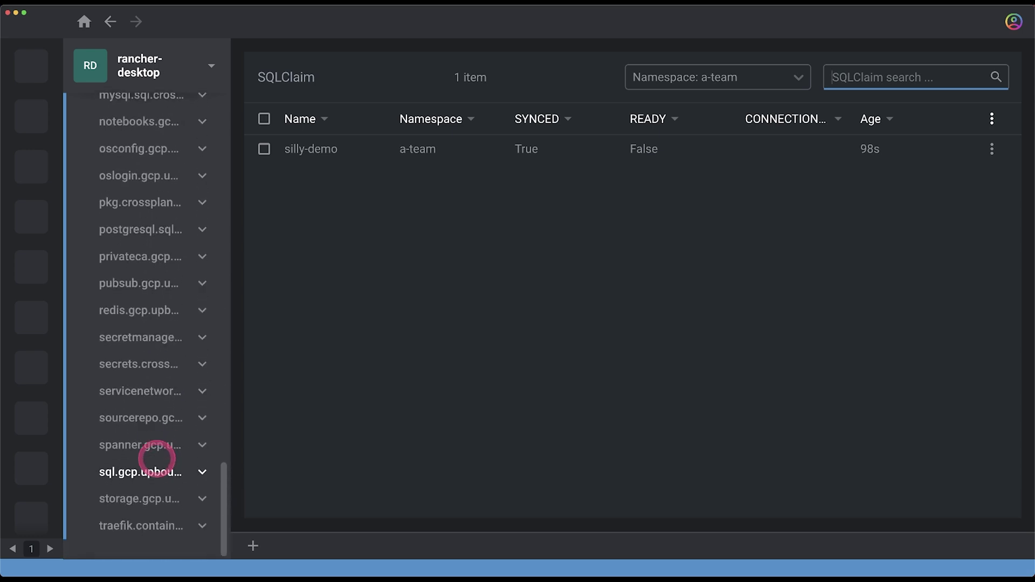
left_click(157, 464)
scroll(157, 472, "down", 3)
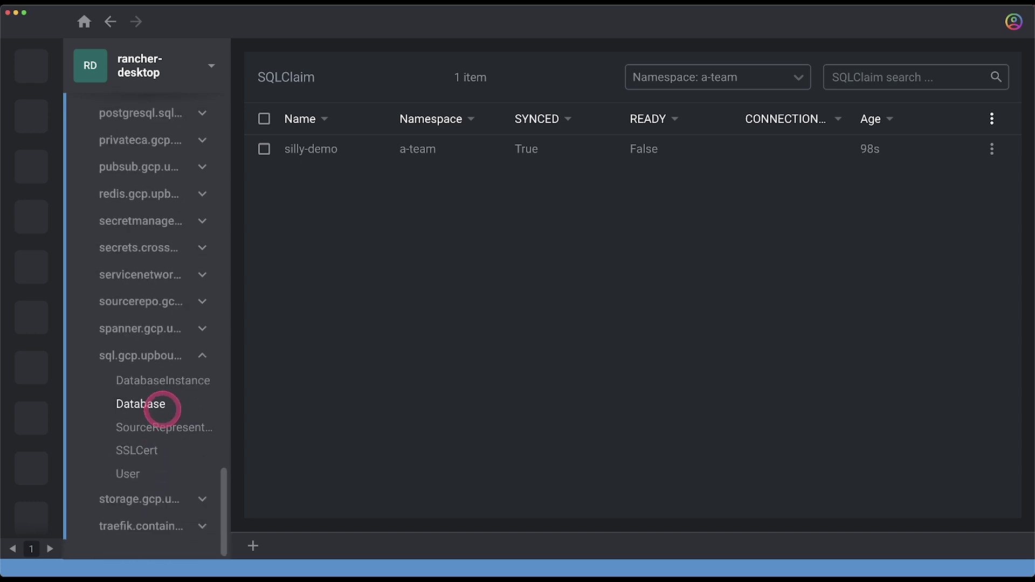
left_click(163, 380)
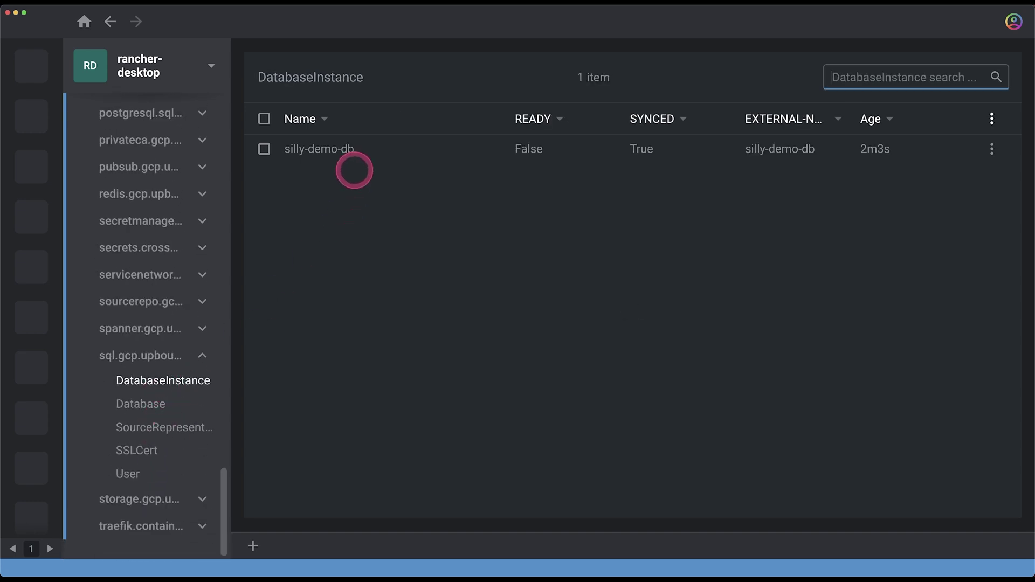
left_click(150, 405)
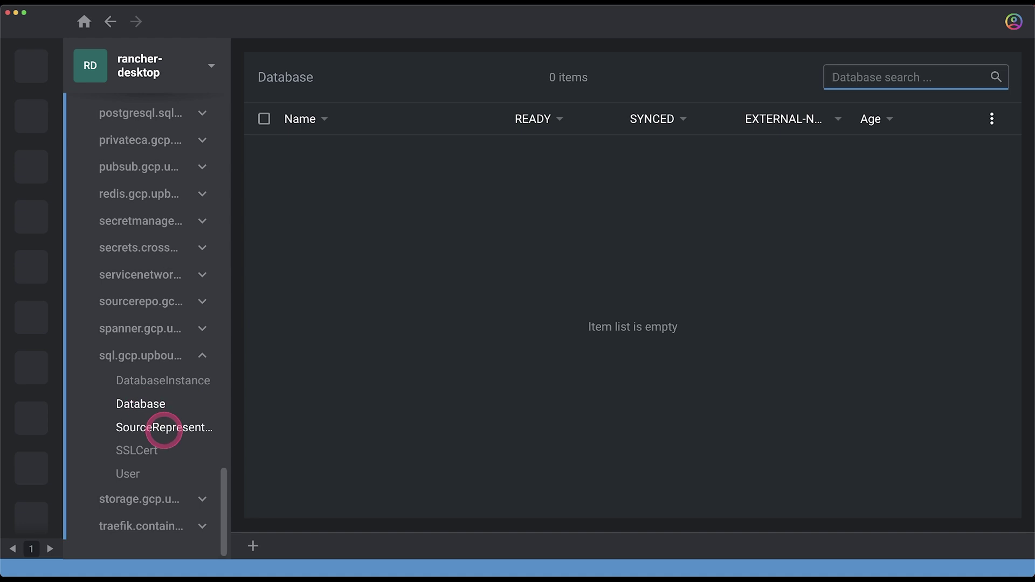
left_click(135, 474)
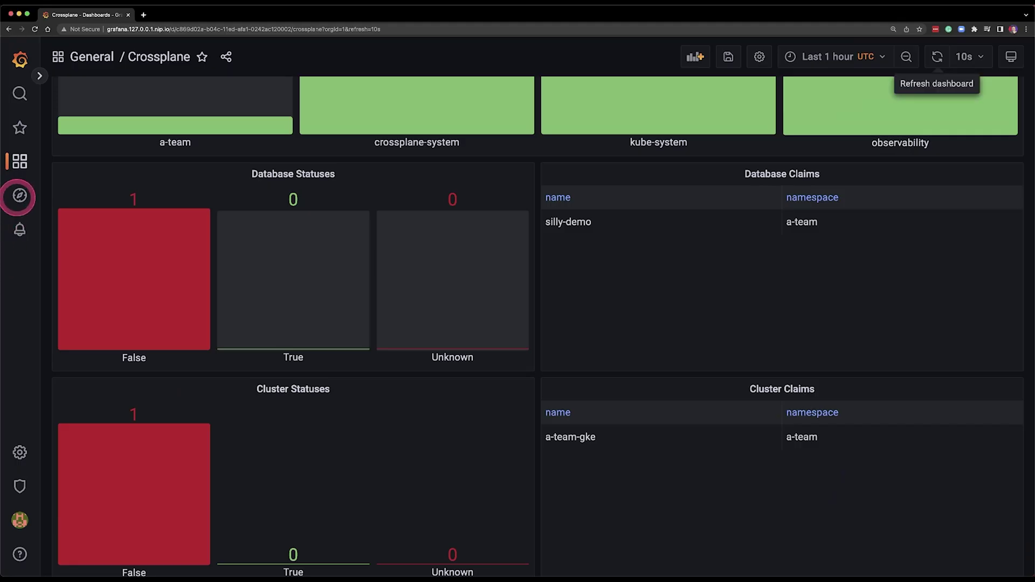
In Explore, chart status conditions grouped by customresource_kind (nine kinds), then clear the query
left_click(19, 196)
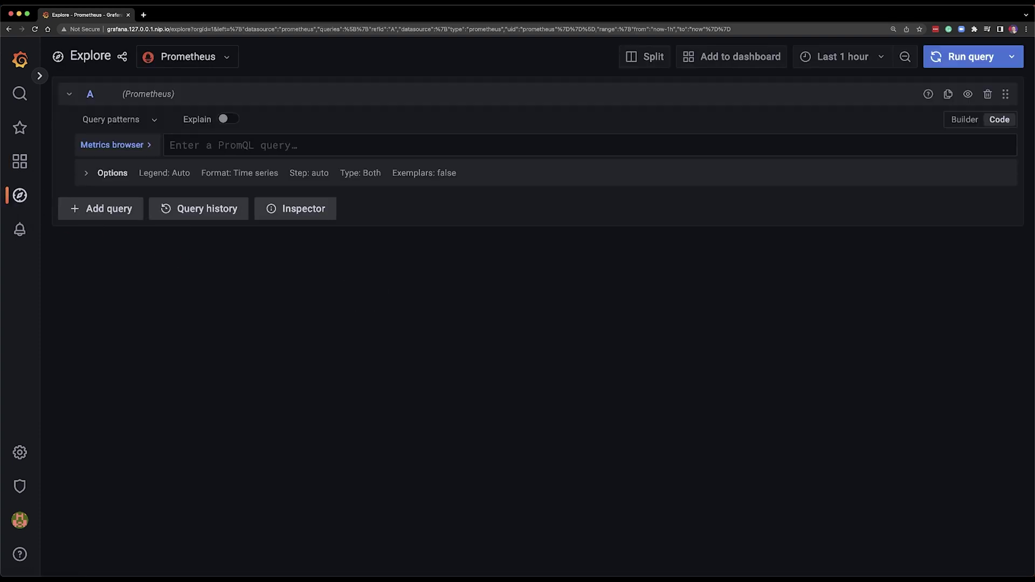
left_click(594, 146)
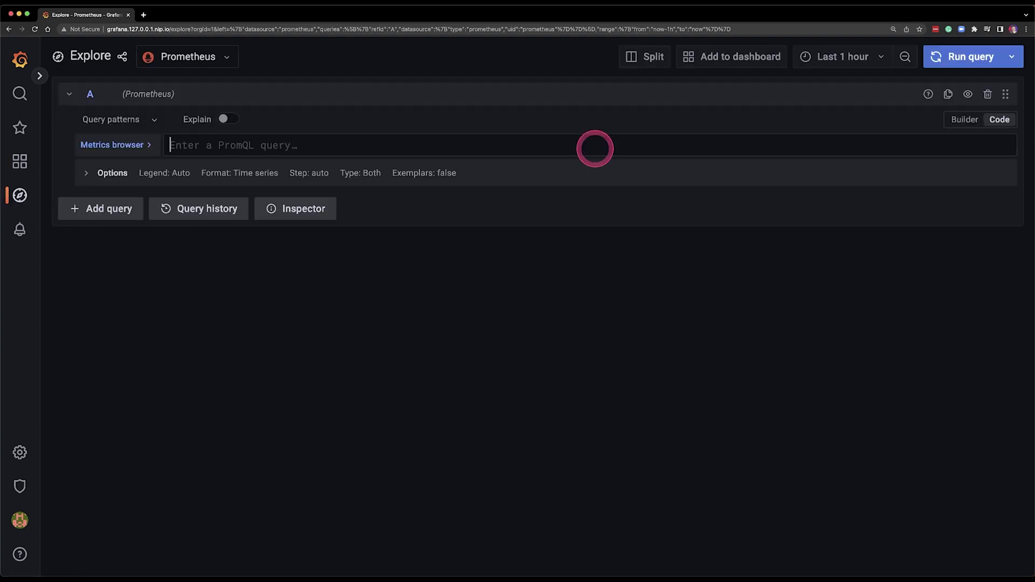
type("group by (customresource_kind) (kube_customresource_status_condition)")
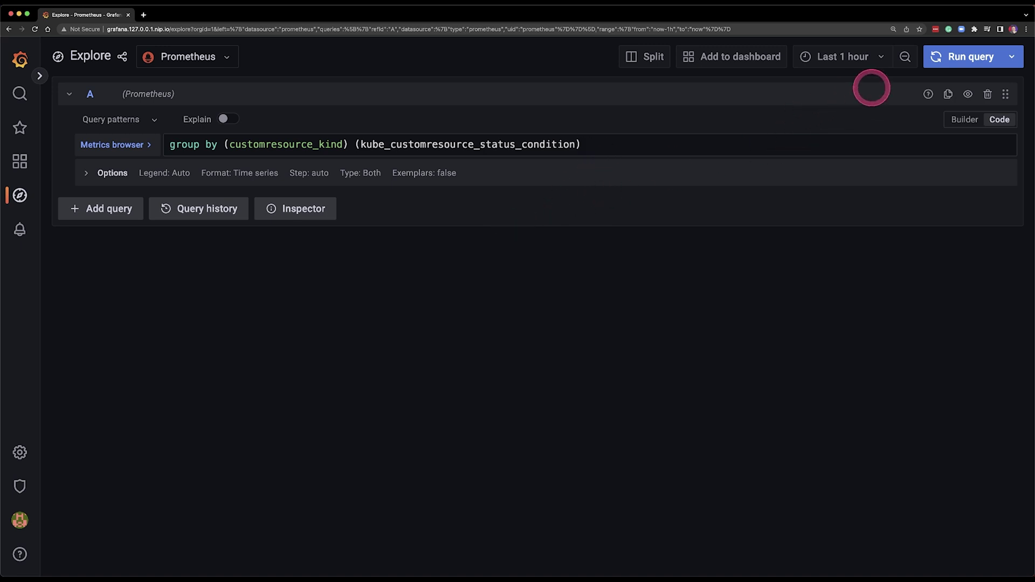
left_click(963, 56)
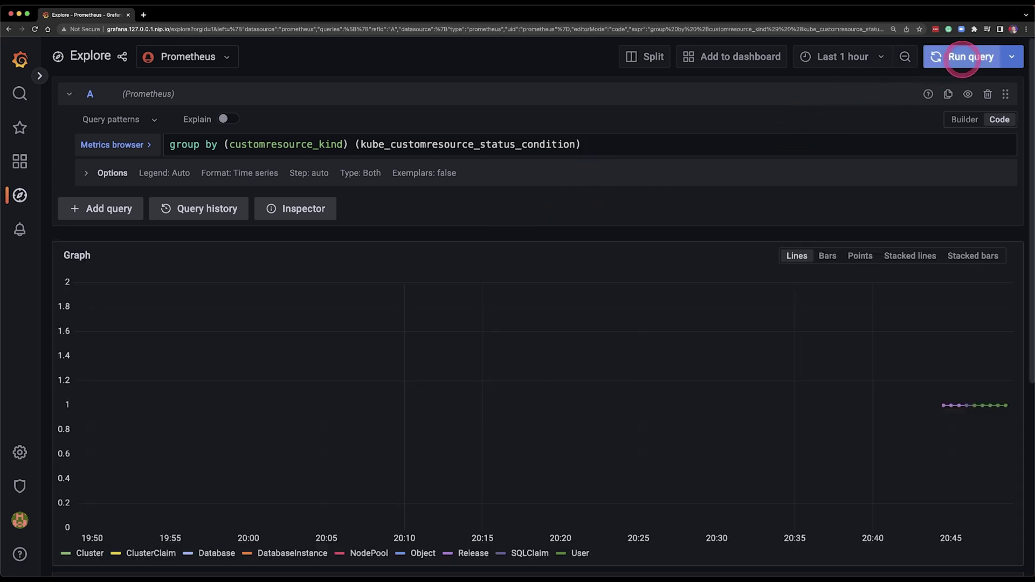
scroll(815, 331, "down", 3)
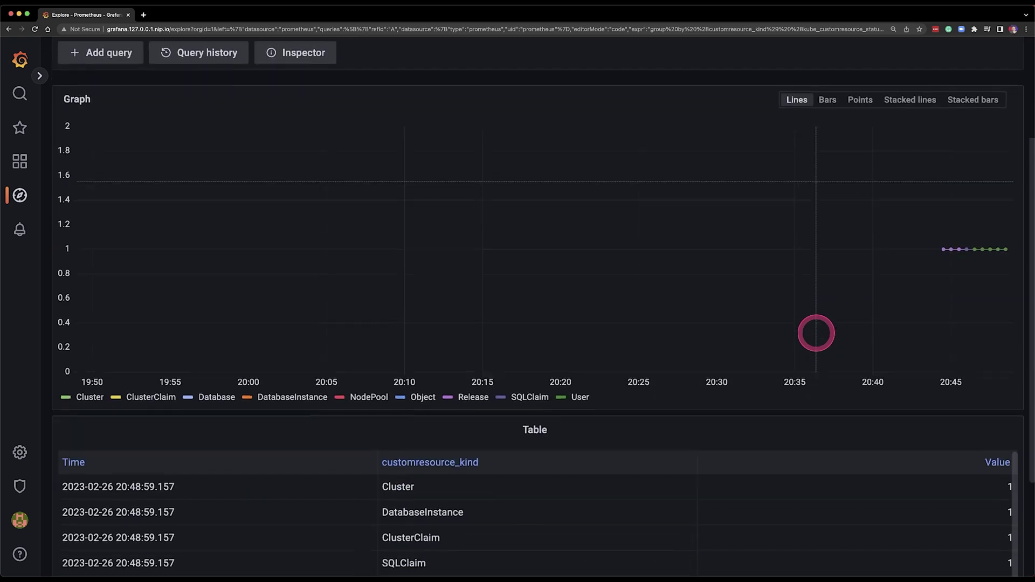
scroll(816, 333, "down", 4)
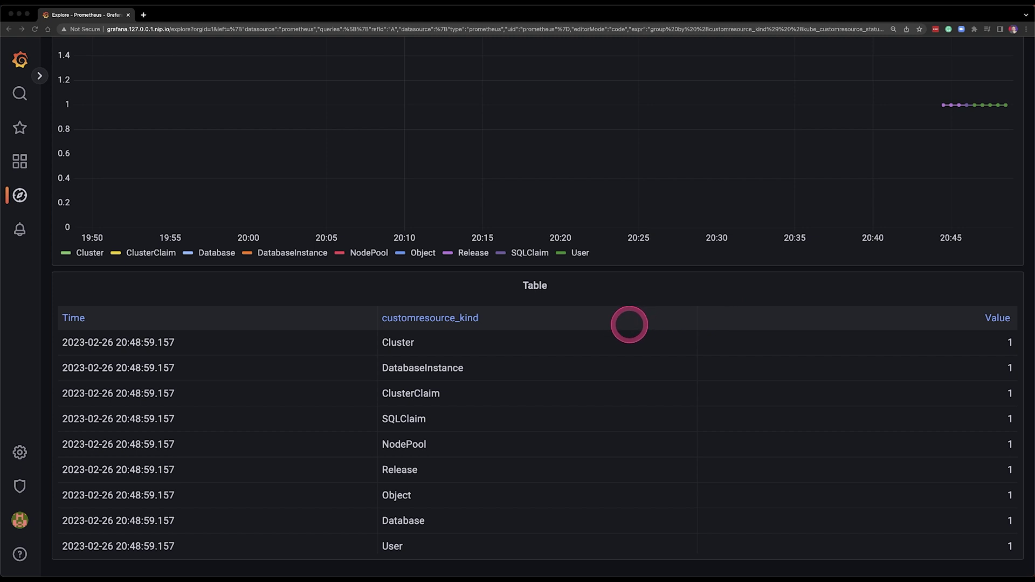
scroll(629, 324, "up", 5)
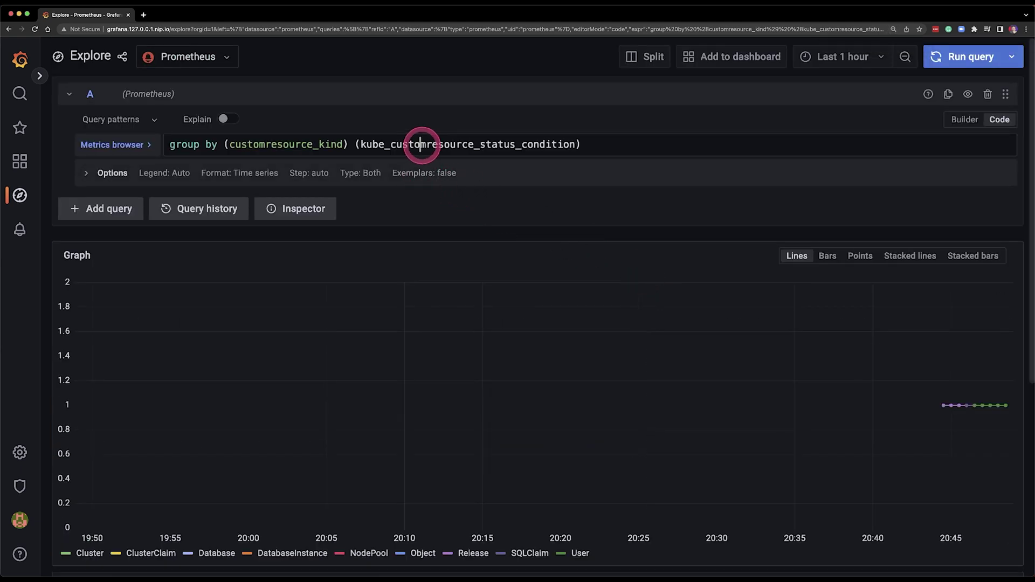
key("super+a")
key("BackSpace")
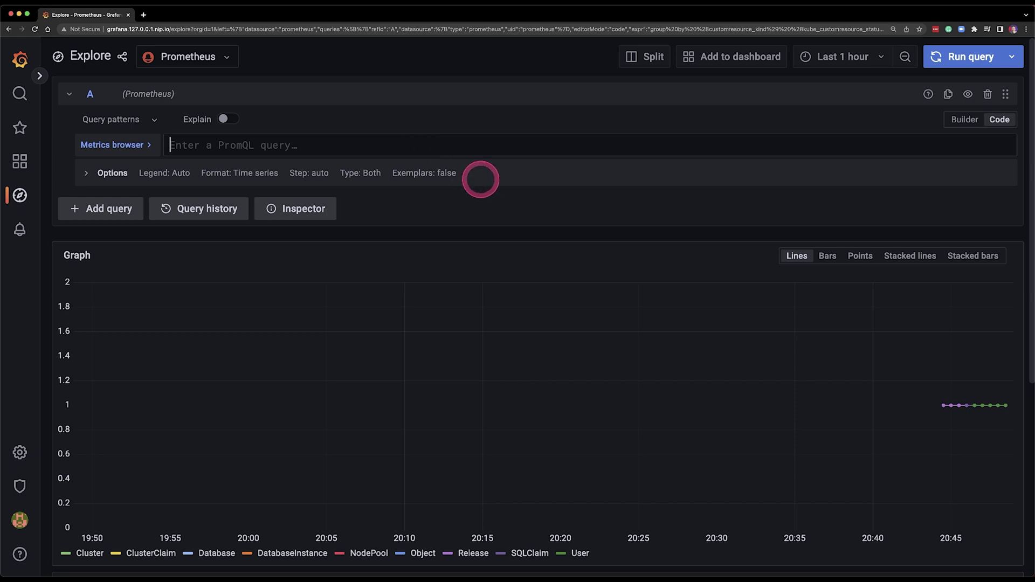
Chart the SQLClaim status_condition query, showing its Ready and Synced conditions
type("kube_customresource_status_condition{customresource_kind=\"SQLClaim\"}")
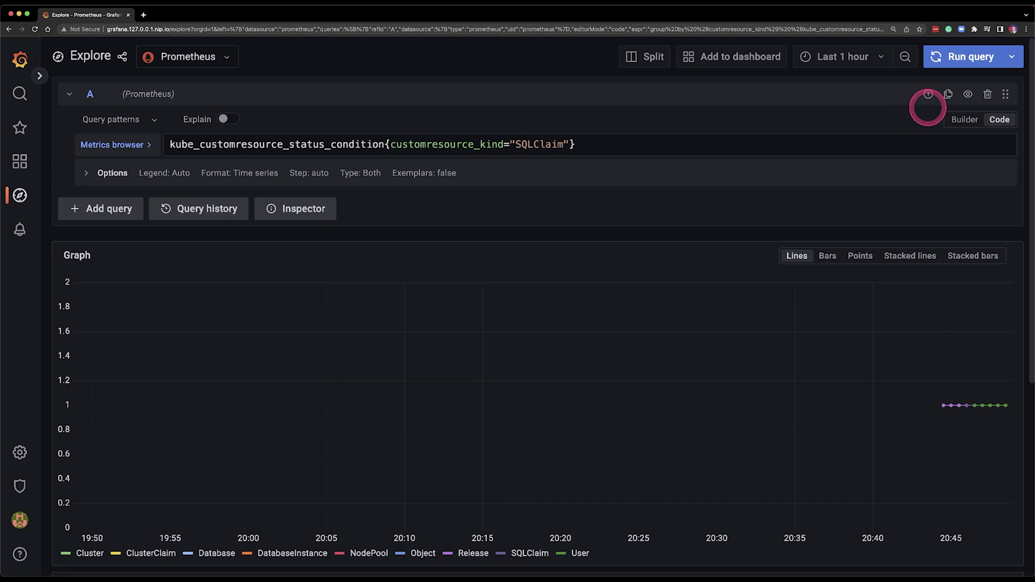
left_click(970, 56)
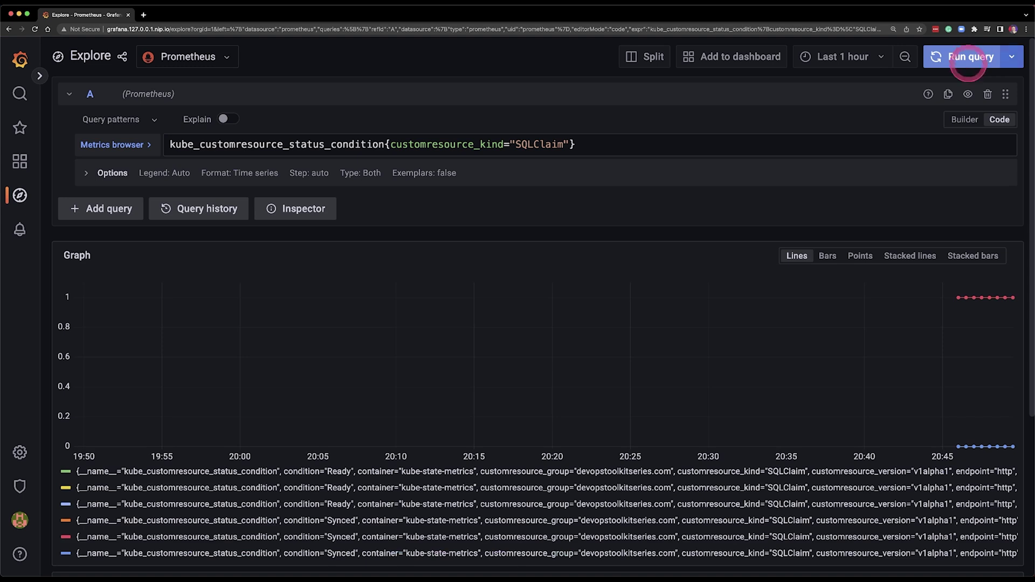
scroll(678, 363, "down", 2)
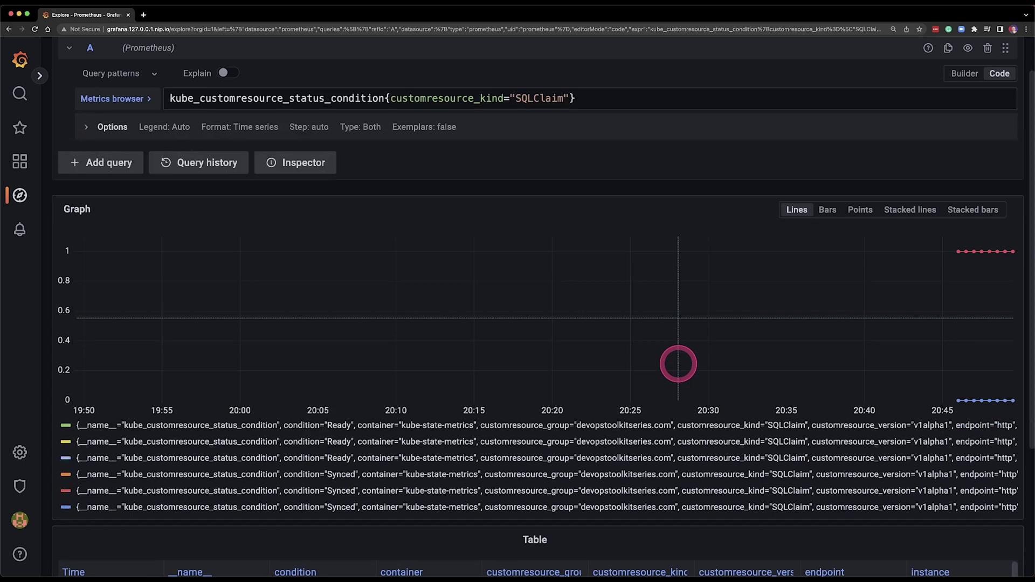
scroll(678, 364, "down", 5)
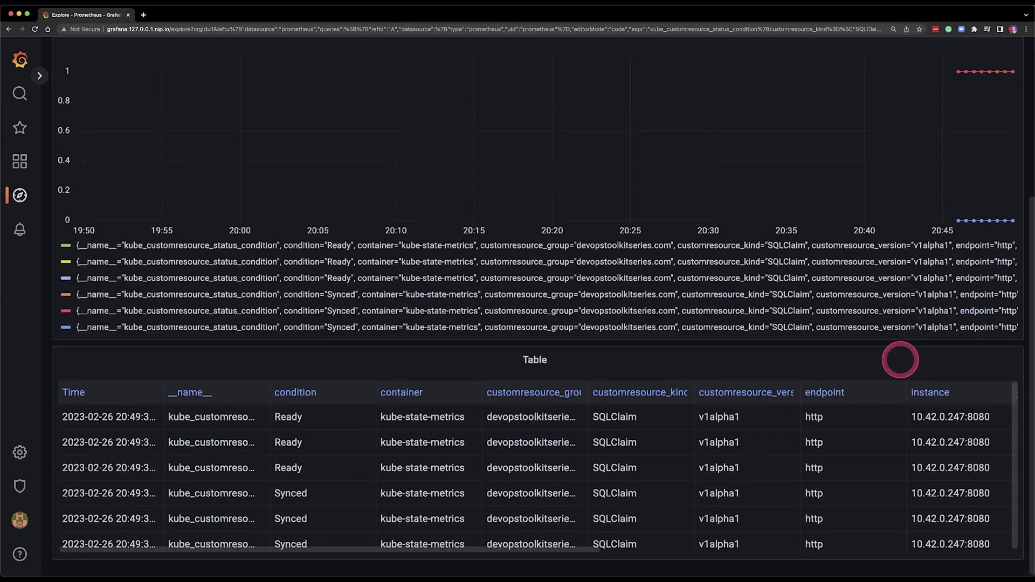
scroll(899, 360, "up", 6)
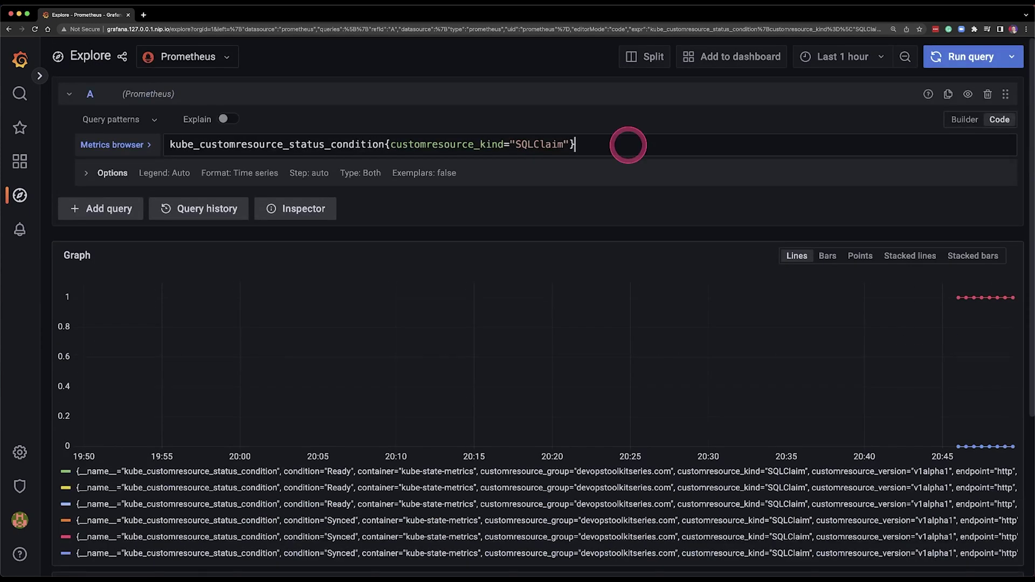
Replace the query with a sum by (status) version and highlight the claim kind
key("super+a")
type("sum by (status) (kube_customresource_status_condition{customresource_kind=\"SQLClaim\", condition=\"Ready\"})")
double_click(644, 144)
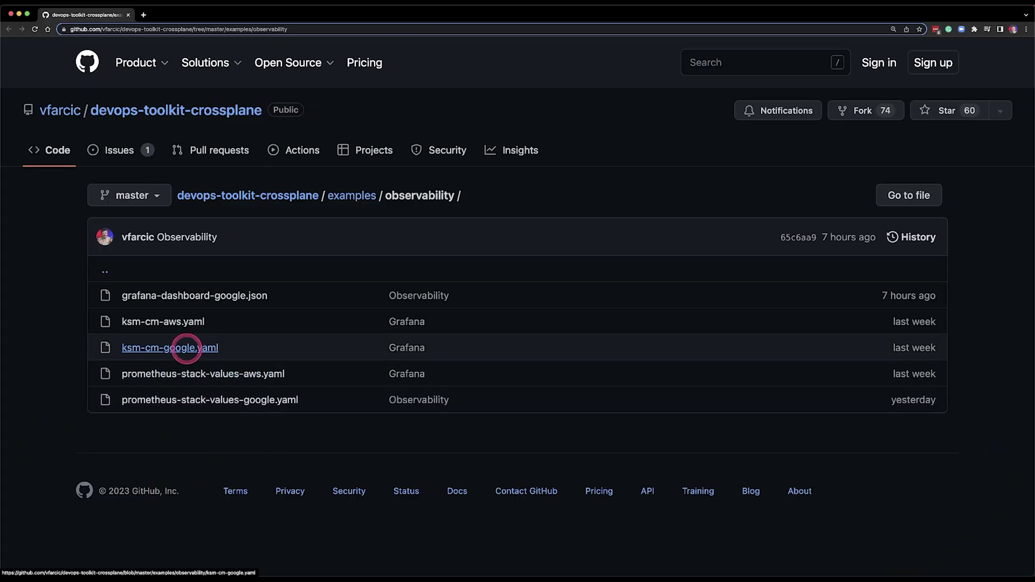
left_click(185, 348)
scroll(383, 390, "down", 5)
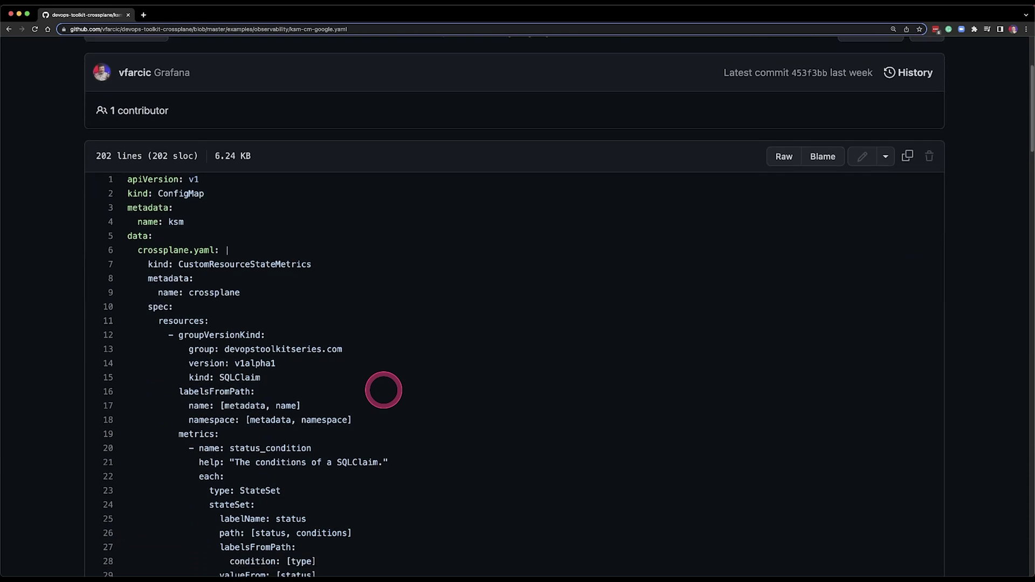
scroll(341, 342, "down", 4)
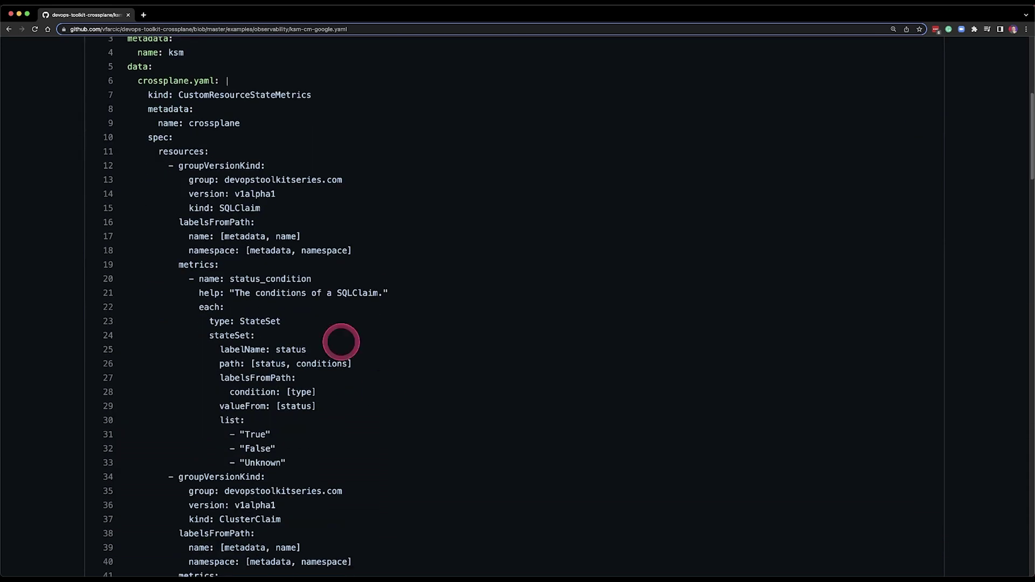
left_click_drag(140, 165, 320, 462)
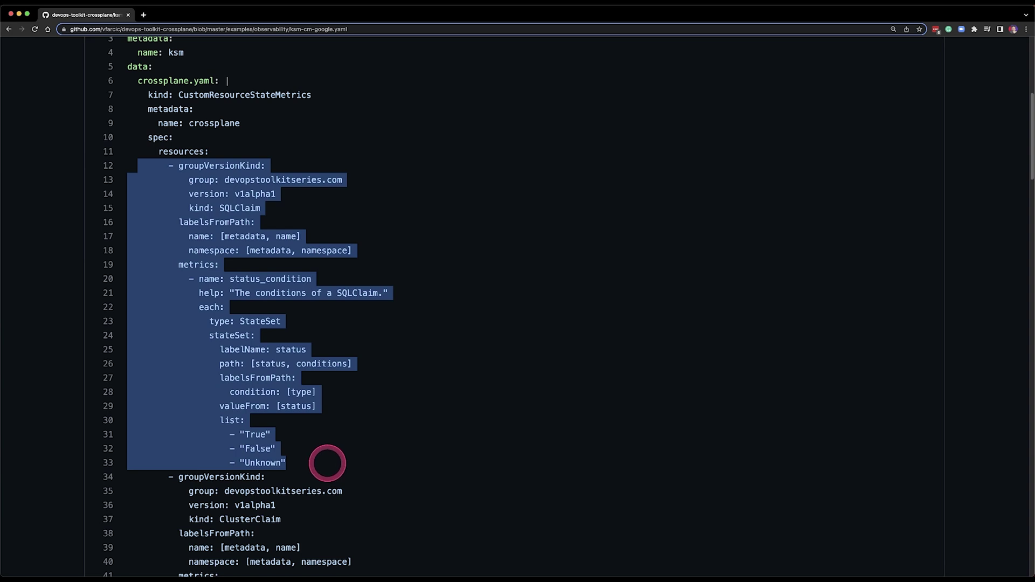
double_click(254, 181)
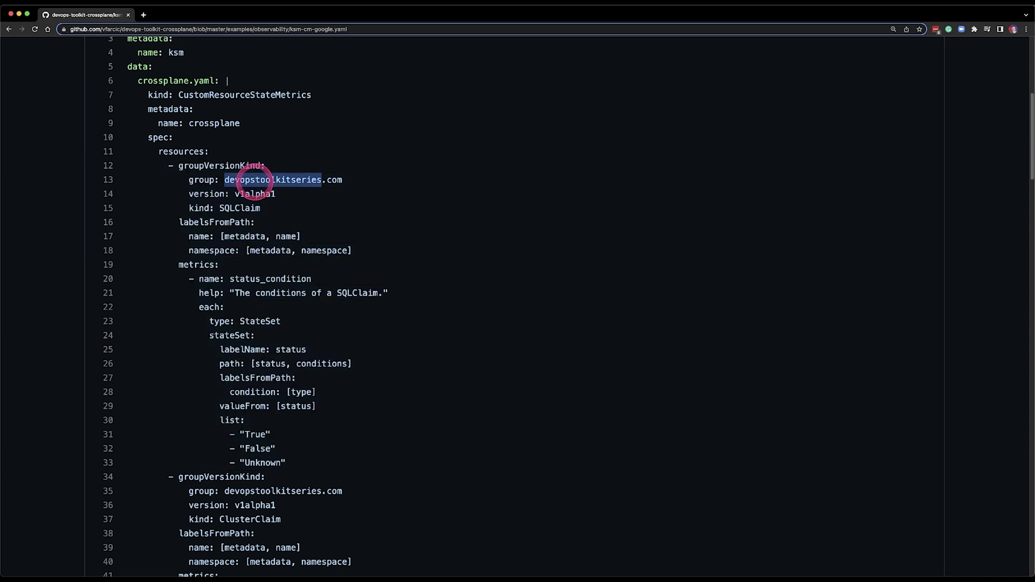
double_click(239, 209)
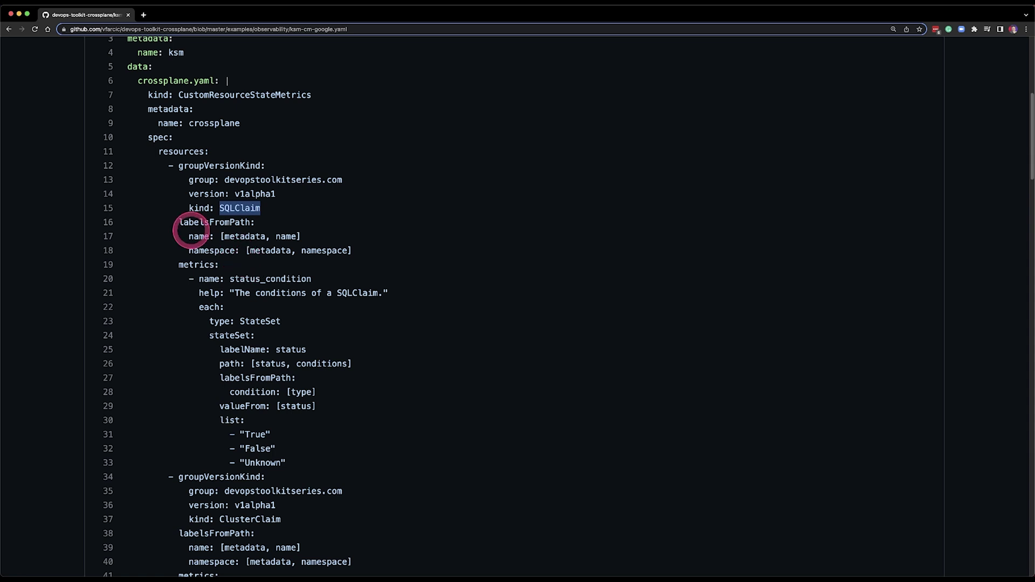
left_click_drag(353, 251, 125, 240)
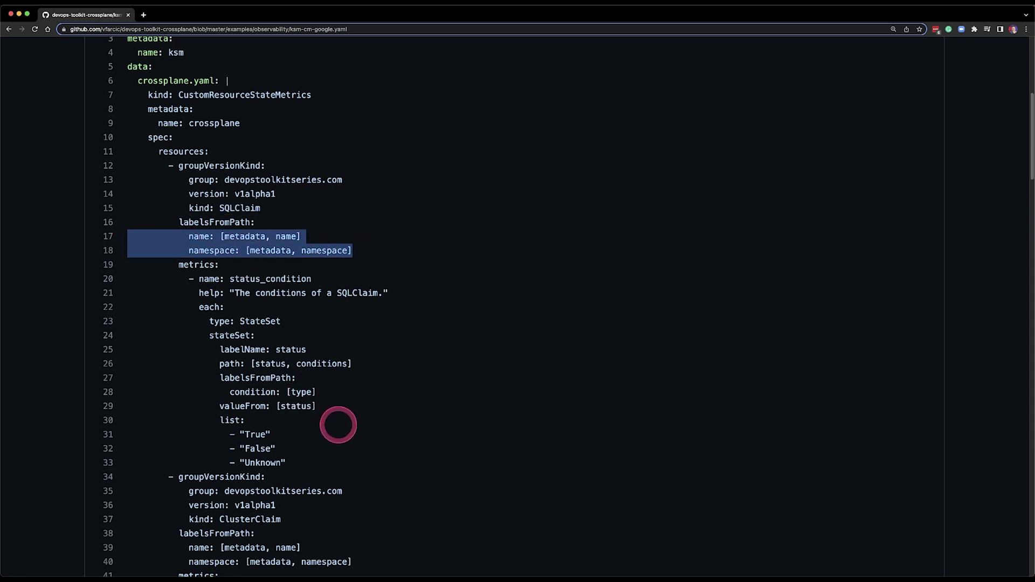
double_click(263, 279)
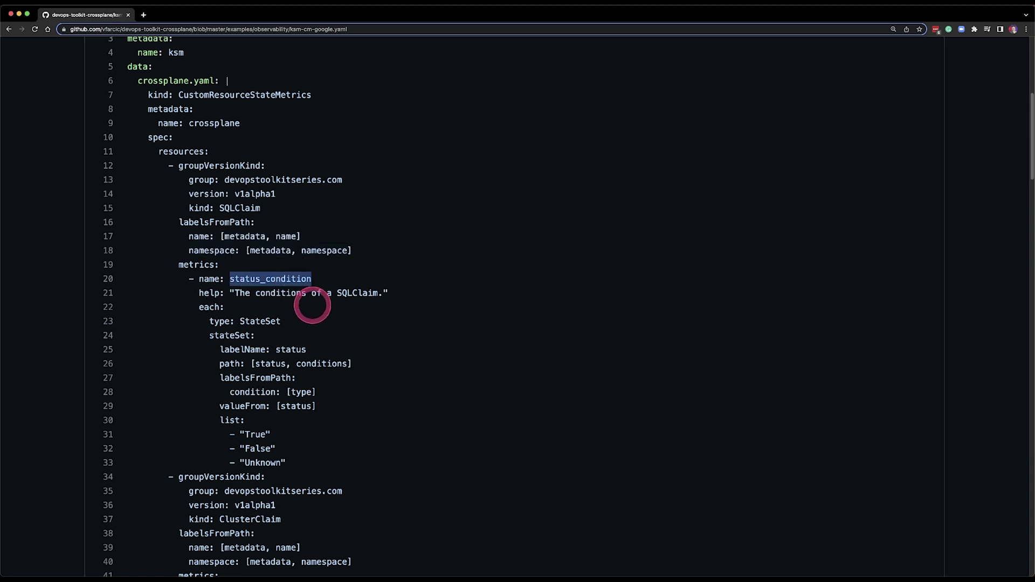
double_click(261, 322)
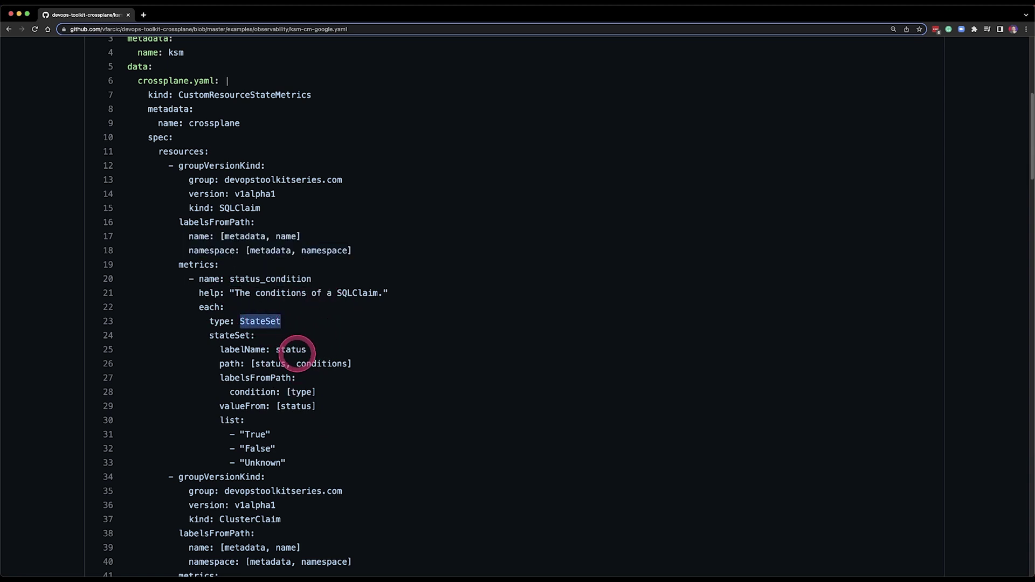
double_click(291, 350)
left_click_drag(363, 365, 220, 369)
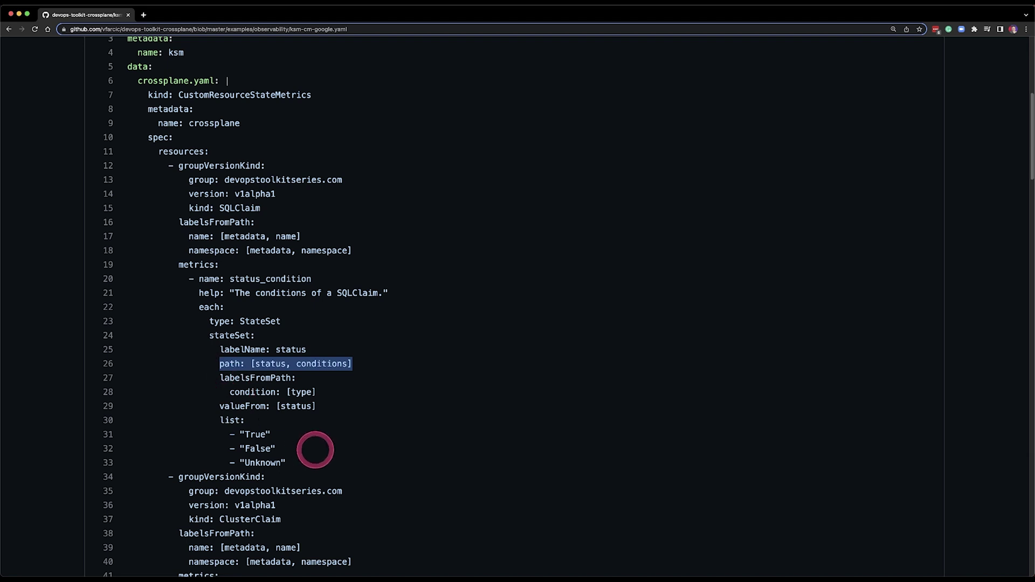
left_click(9, 29)
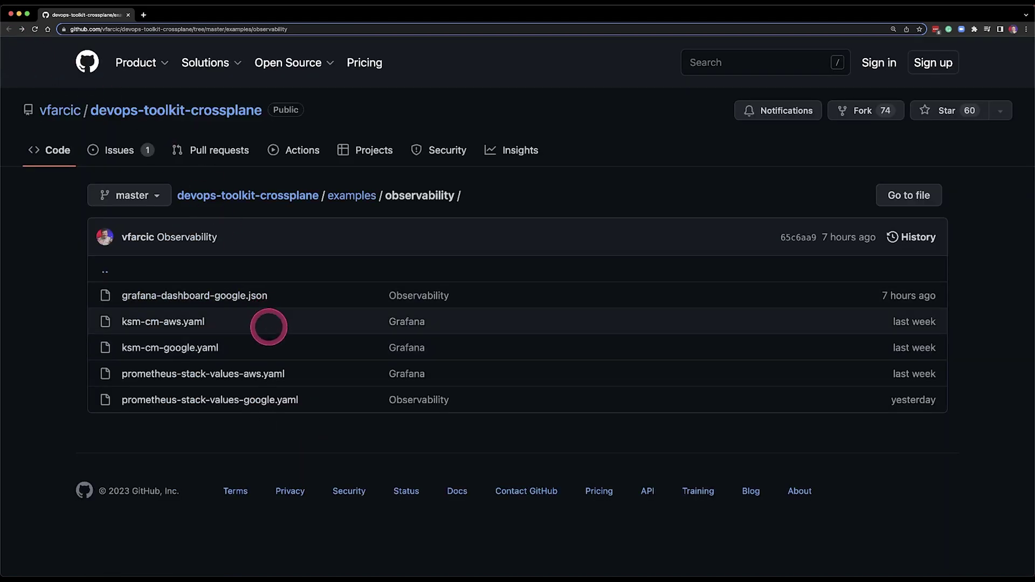
Open prometheus-stack-values-google.yaml and highlight the Default types comment
left_click(267, 400)
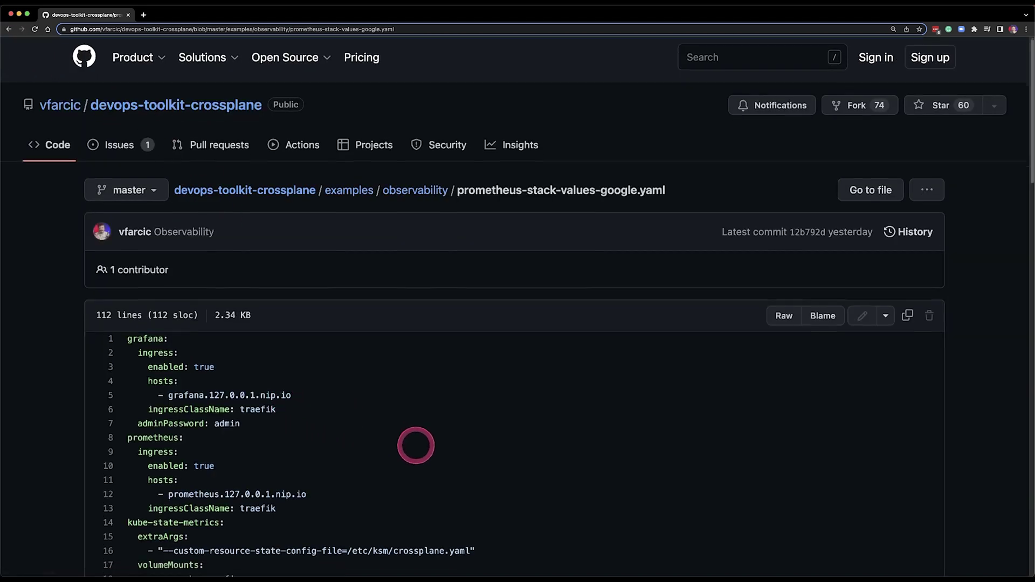
scroll(416, 444, "down", 8)
scroll(416, 445, "down", 7)
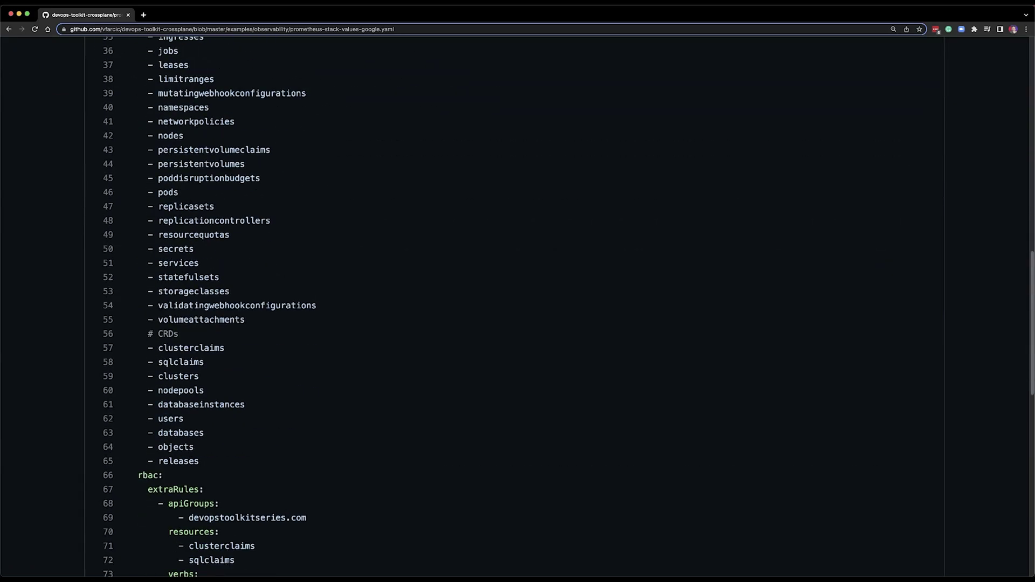
scroll(518, 307, "up", 4)
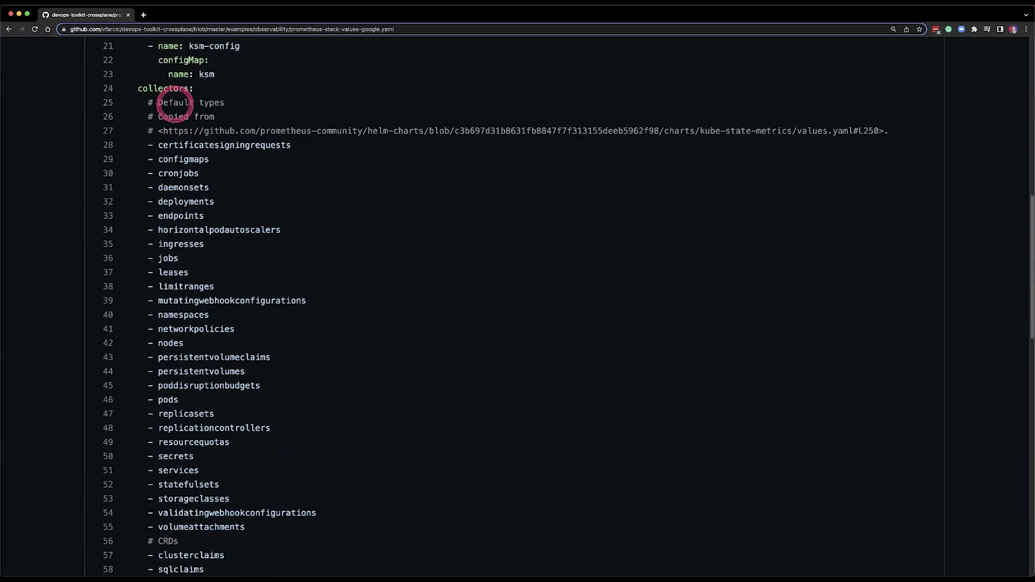
left_click_drag(225, 102, 153, 102)
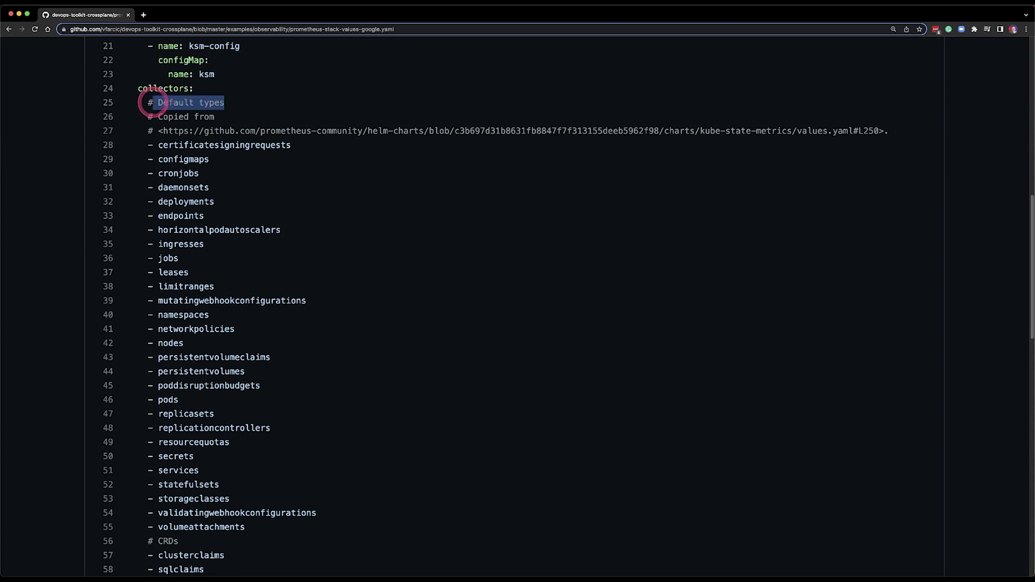
Highlight the custom resource collectors on lines 57–65, then reach the rbac extraRules block
scroll(258, 237, "down", 3)
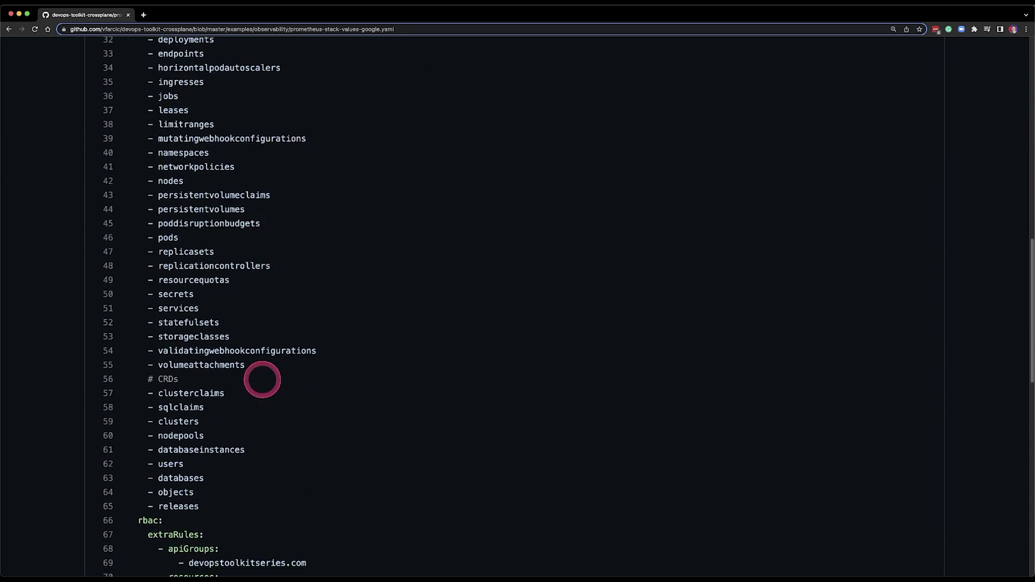
left_click_drag(223, 506, 99, 393)
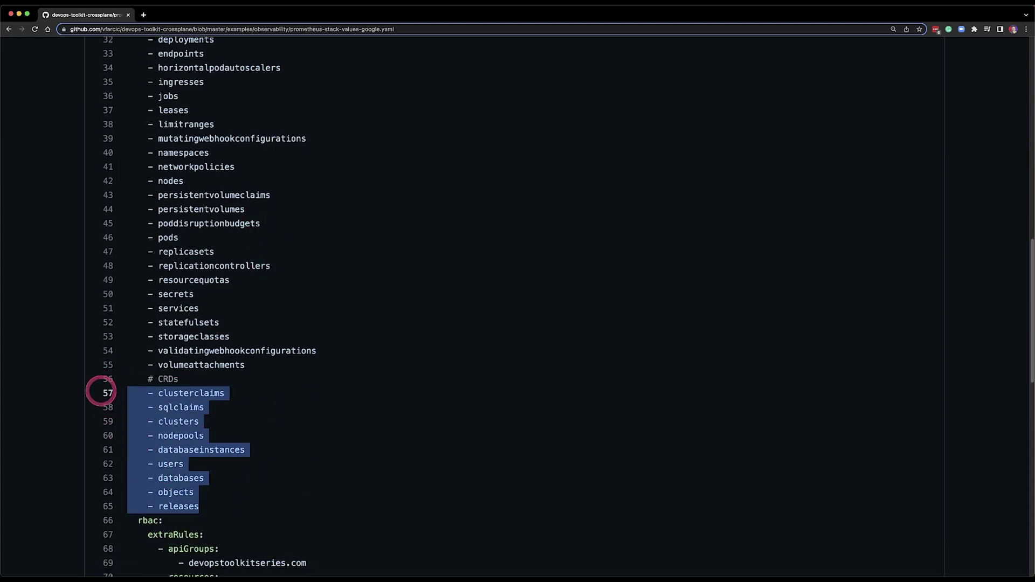
scroll(368, 440, "down", 5)
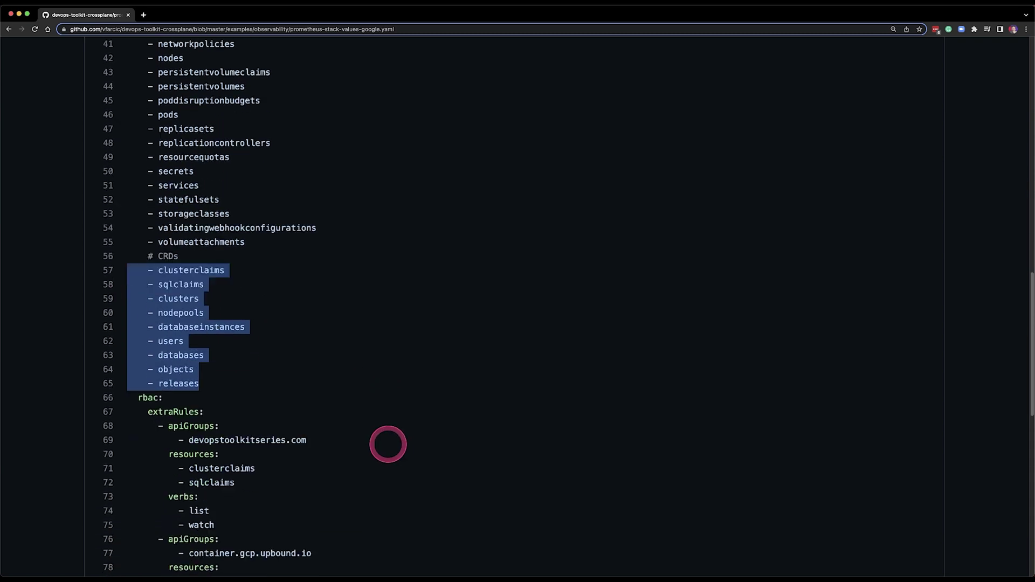
scroll(388, 444, "down", 1)
scroll(388, 444, "down", 10)
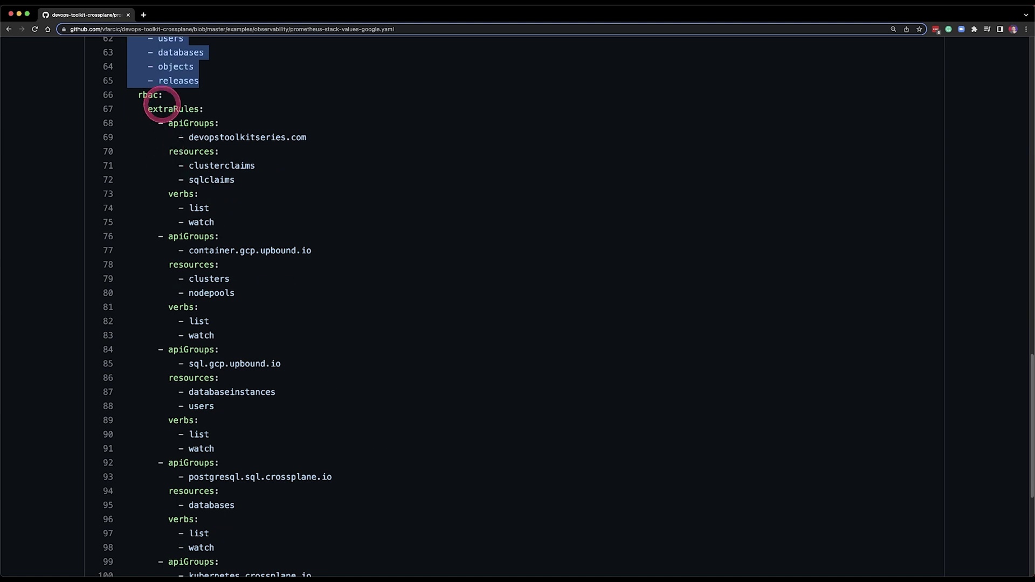
left_click(151, 95)
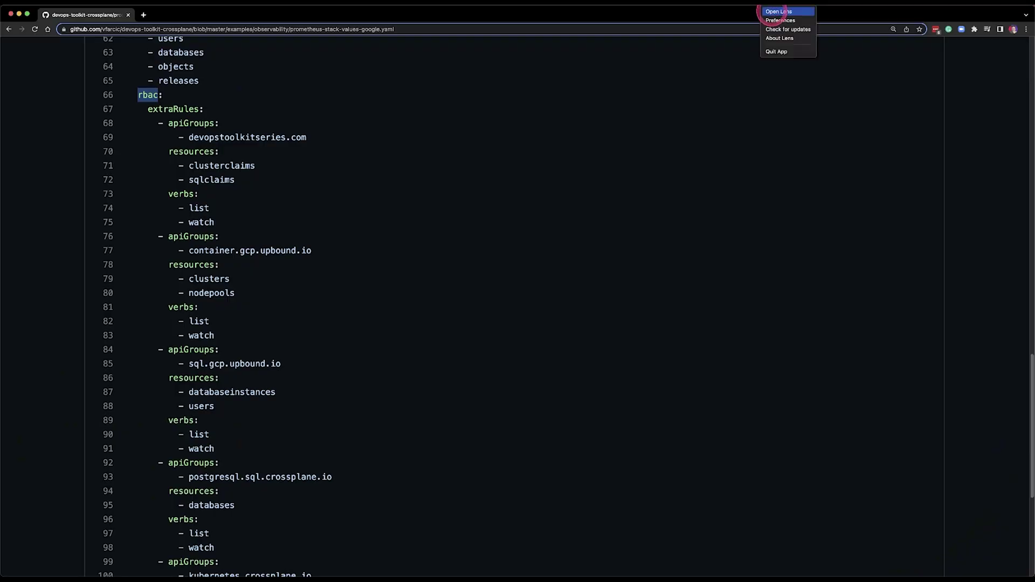
In Lens, show the a-team Events list and view the SQLClaim silly-demo details
left_click(776, 11)
left_click(113, 301)
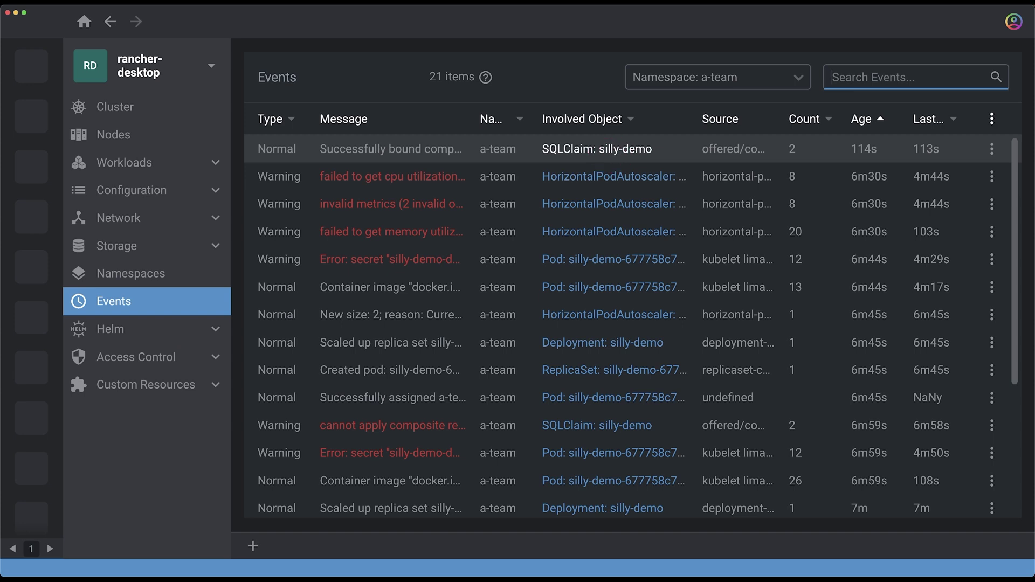
left_click(598, 149)
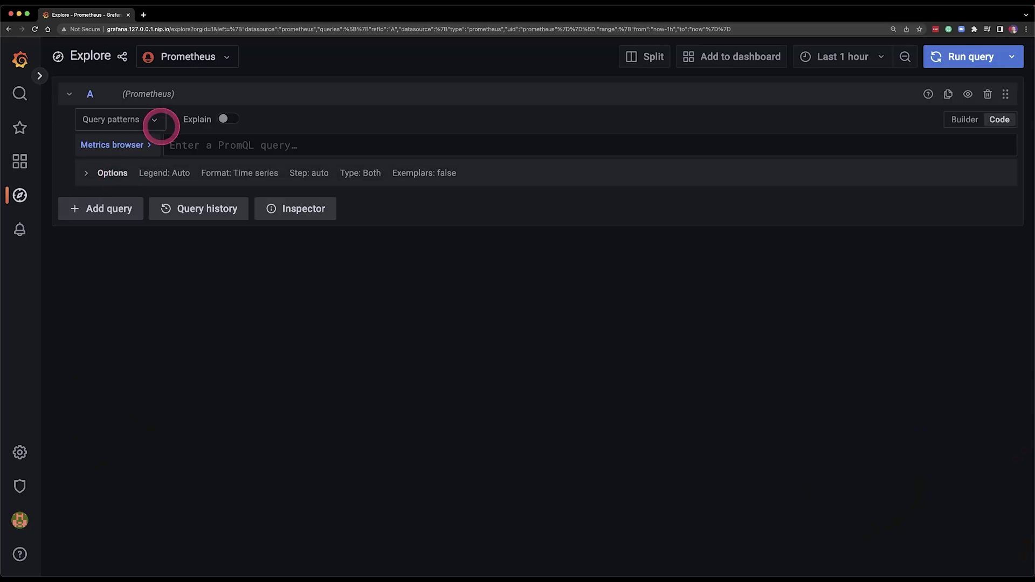
Switch Explore to the Loki data source and filter on label app = k8s-event-logger
left_click(203, 57)
left_click(197, 81)
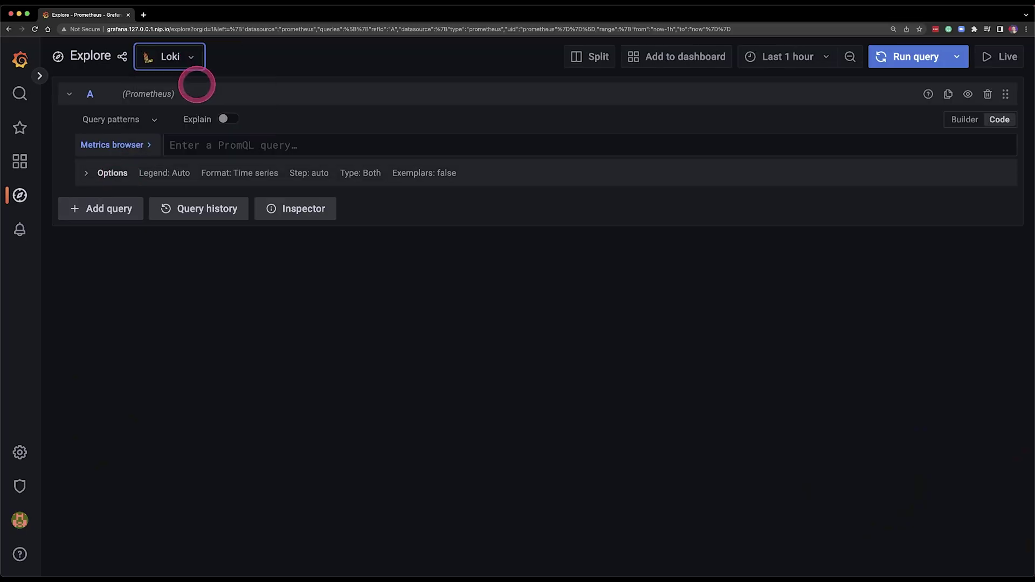
left_click(150, 167)
left_click(131, 189)
left_click(230, 167)
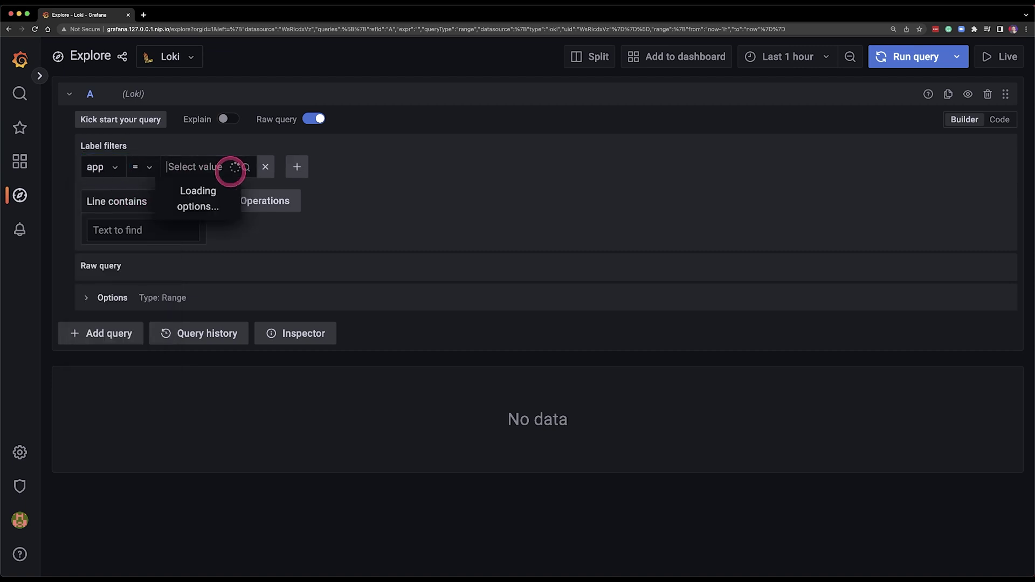
scroll(245, 286, "down", 2)
scroll(248, 294, "down", 2)
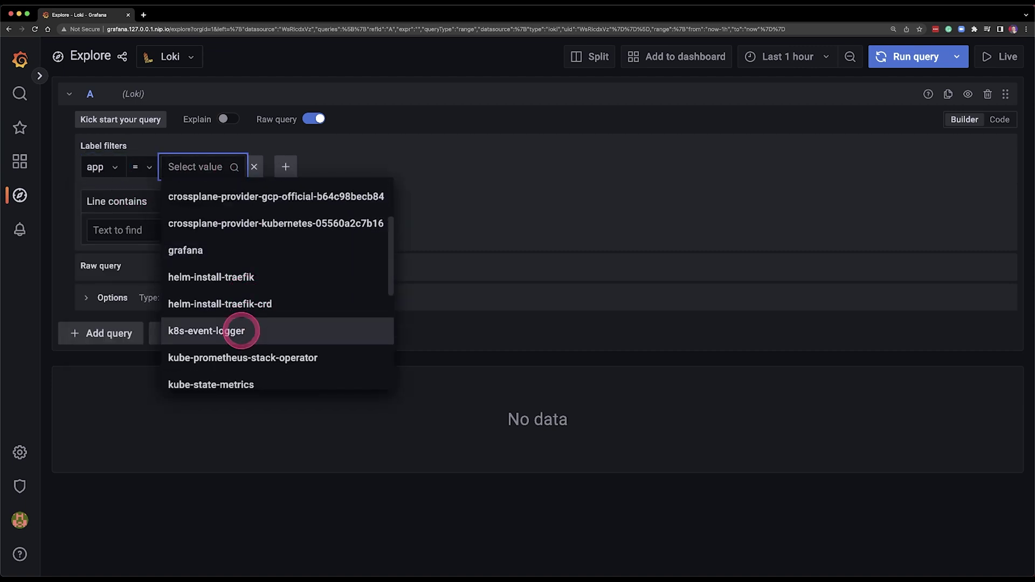
left_click(260, 330)
Add a Line contains a-team-gke filter and run the Loki query
left_click(166, 236)
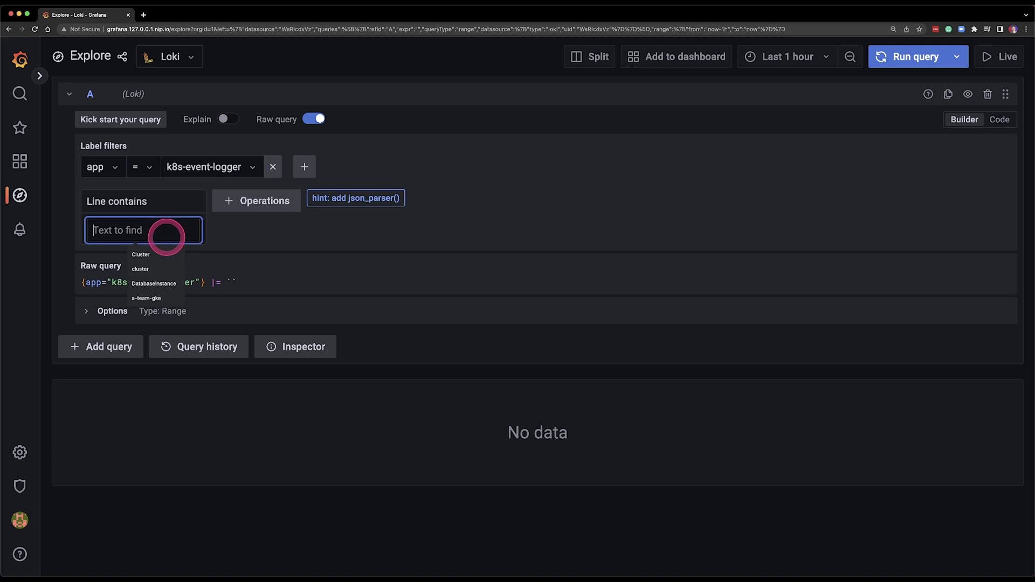
left_click(151, 298)
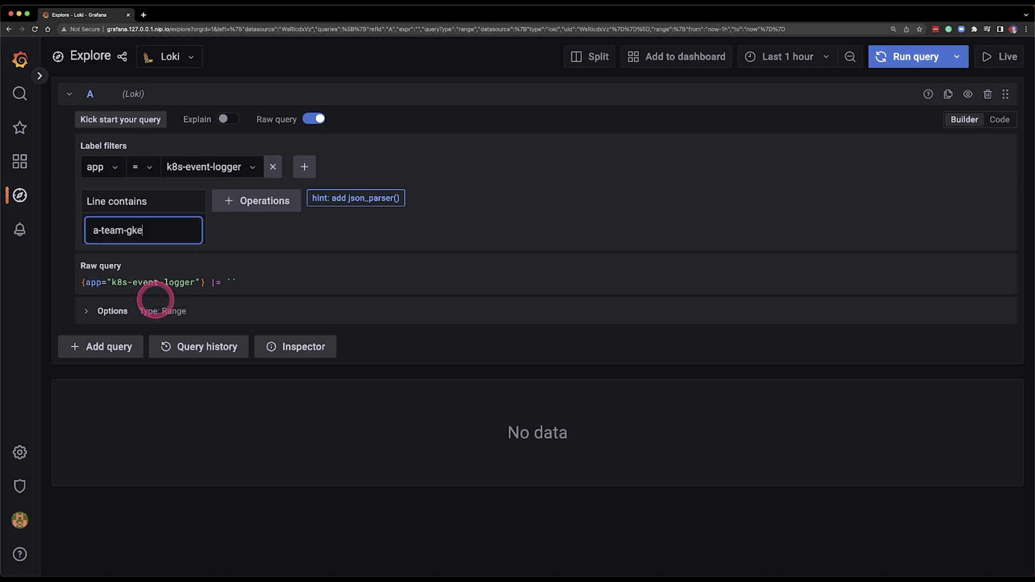
left_click(893, 59)
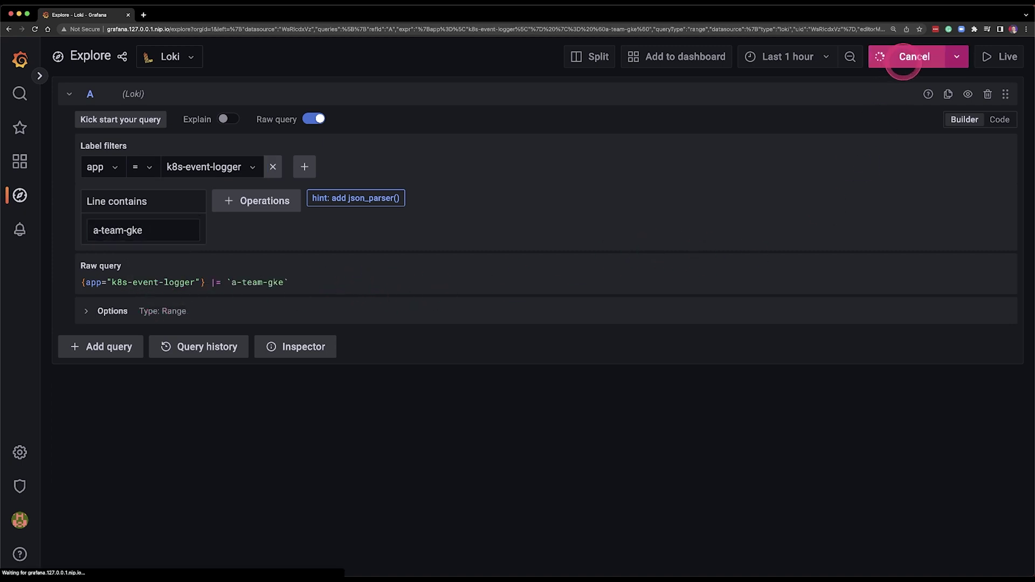
Expand the first log entry and show only its message field in the log lines
scroll(628, 347, "down", 6)
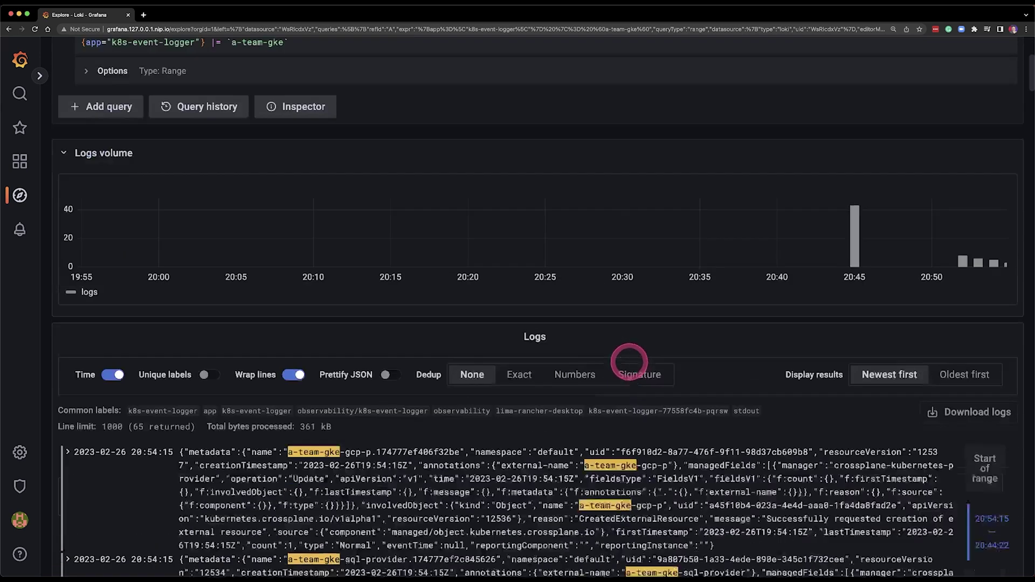
scroll(615, 418, "down", 3)
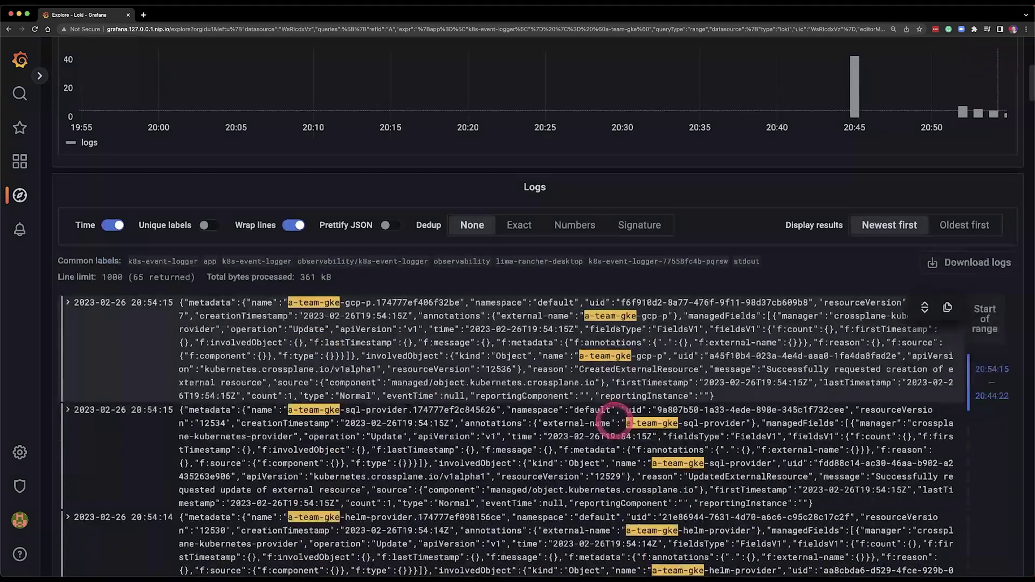
scroll(634, 366, "down", 1)
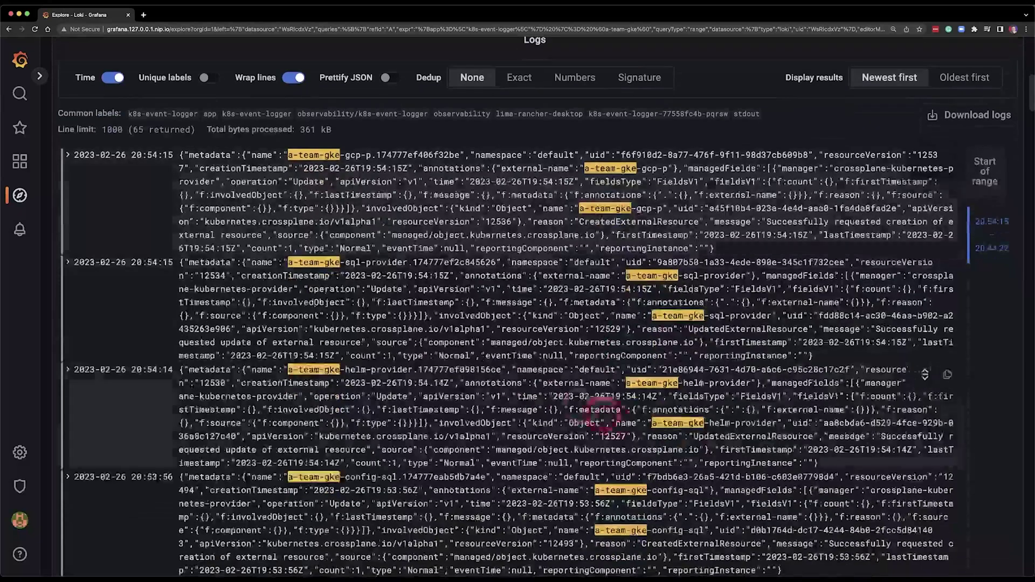
left_click(67, 155)
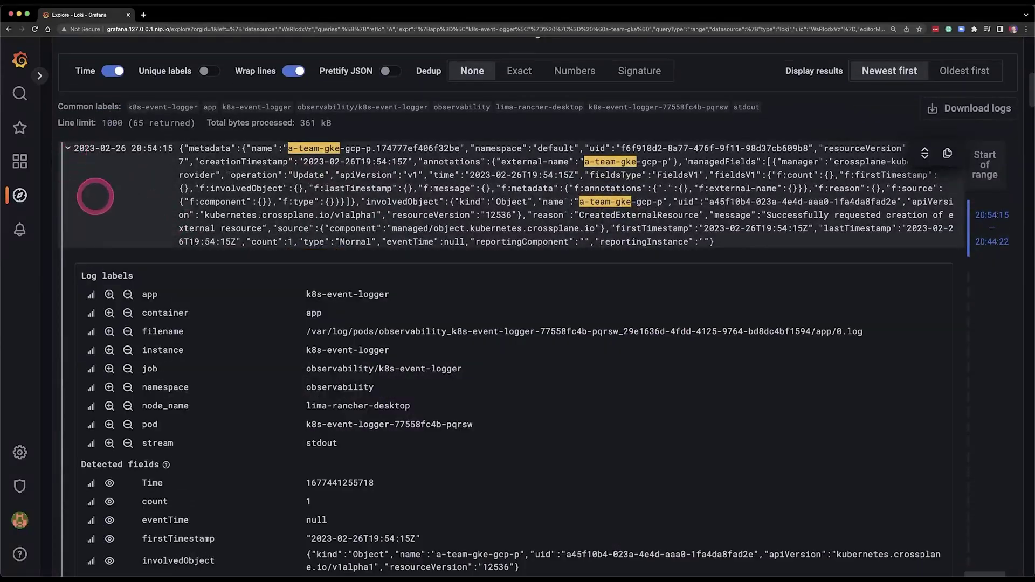
scroll(215, 312, "down", 1)
scroll(218, 321, "down", 2)
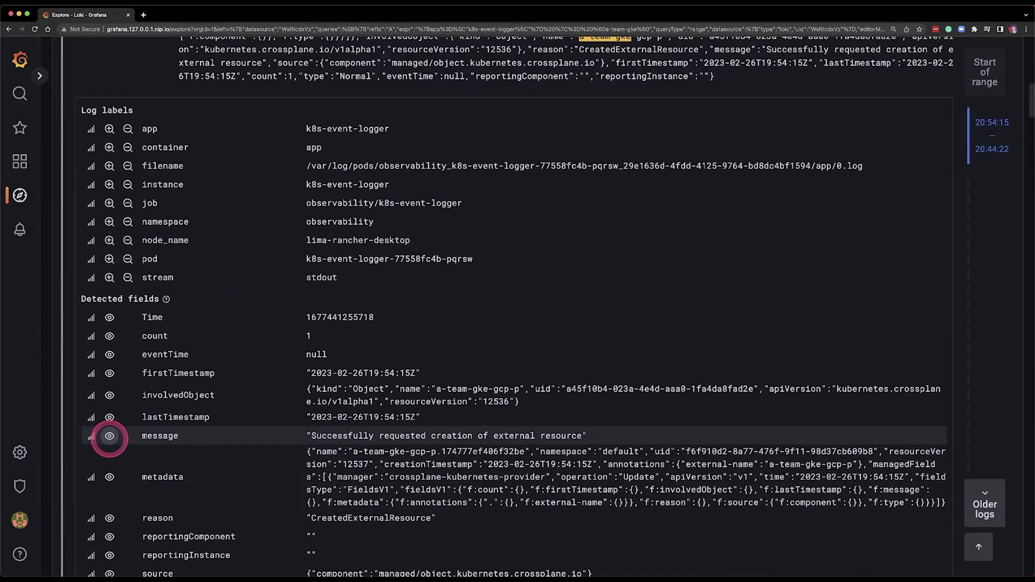
left_click(108, 436)
Collapse the first entry and scroll through the message-only event log lines
scroll(254, 345, "up", 7)
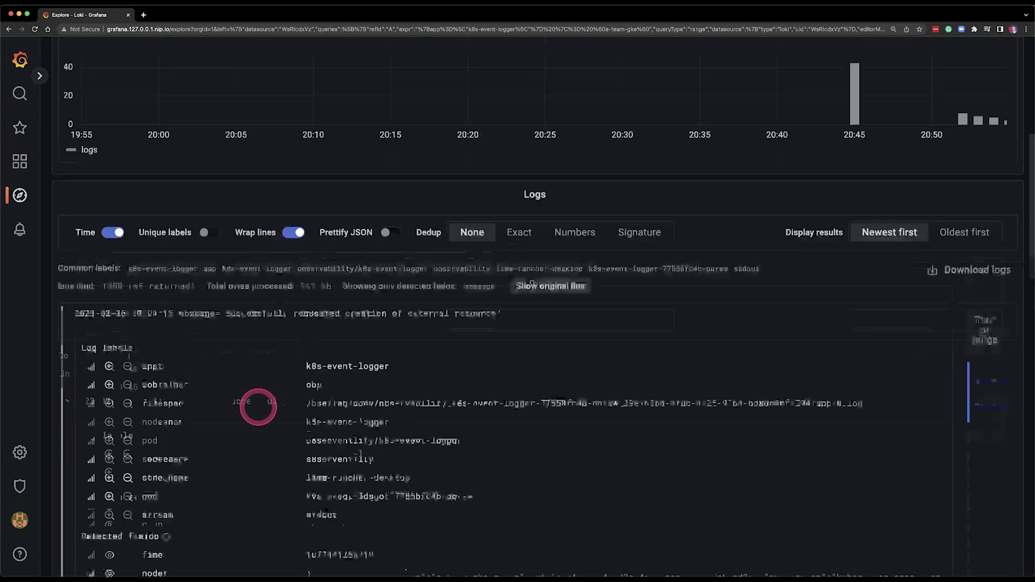
scroll(258, 407, "down", 3)
left_click(67, 367)
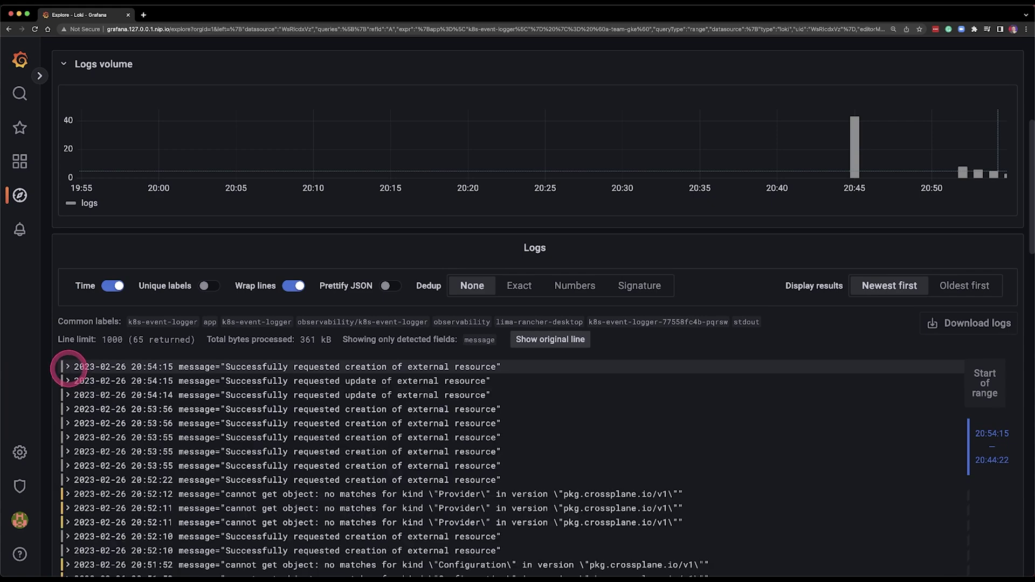
scroll(502, 480, "down", 6)
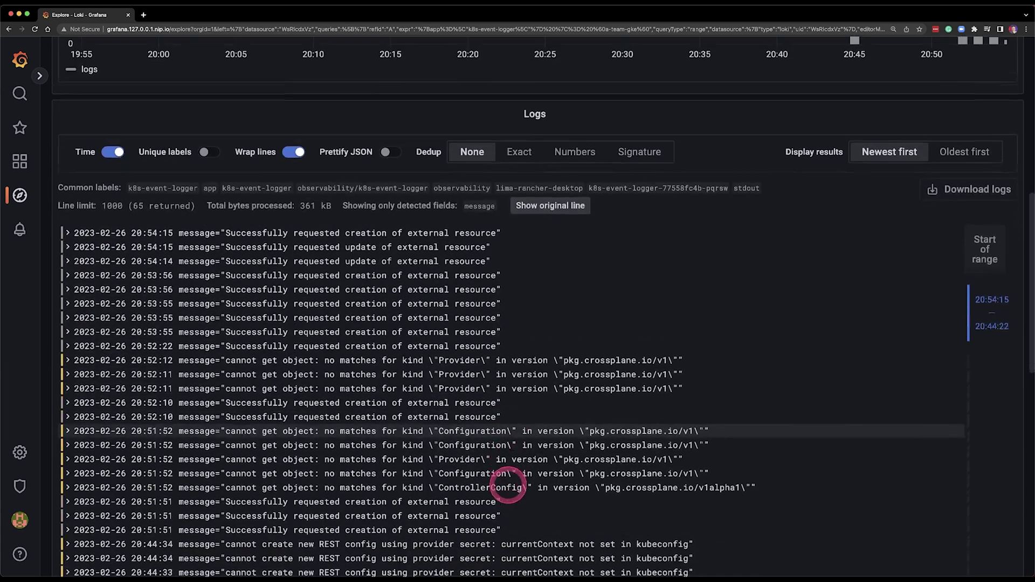
scroll(508, 484, "down", 14)
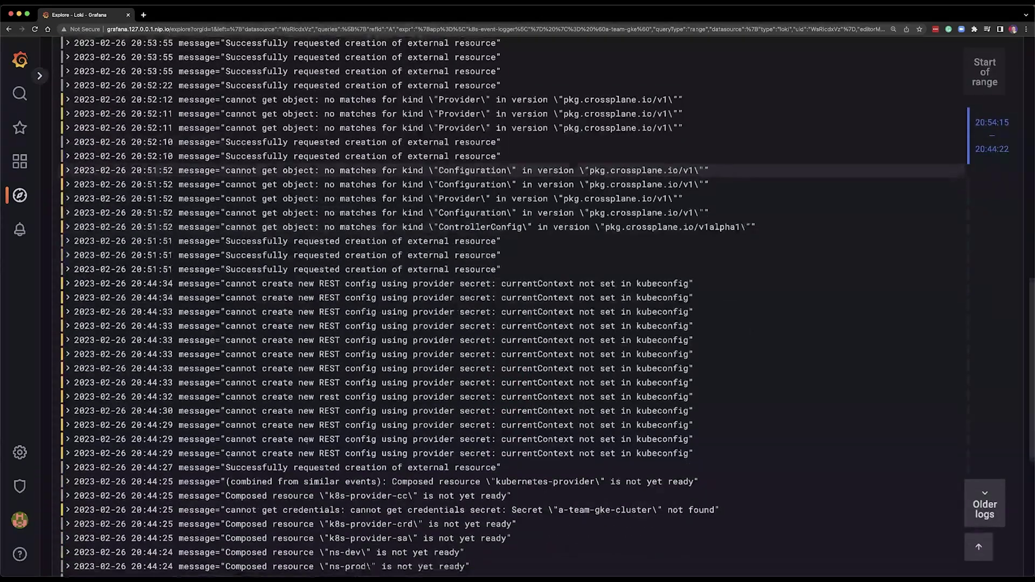
scroll(508, 302, "down", 8)
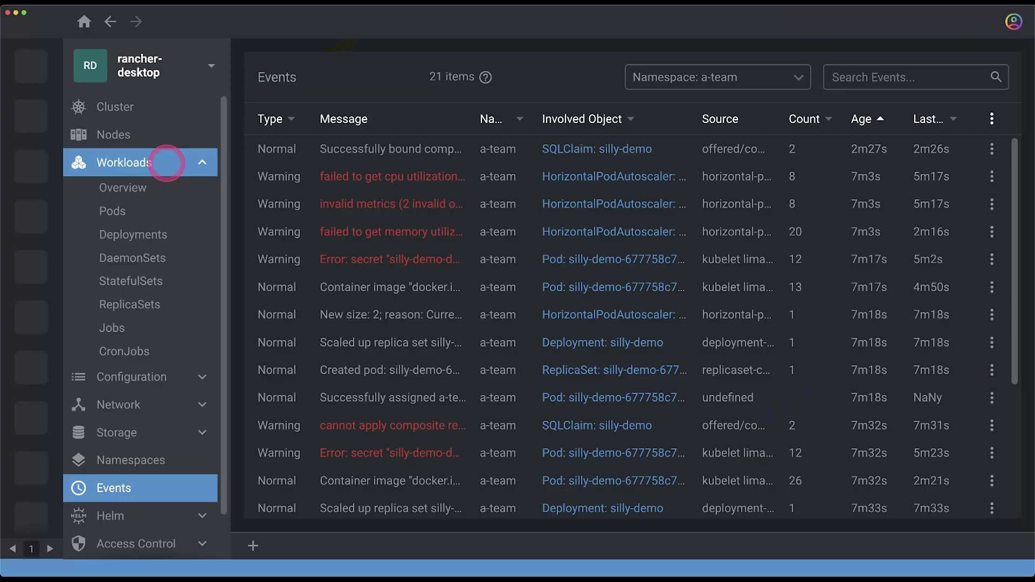
List pods in the observability namespace and open the k8s-event-logger pod details
left_click(128, 211)
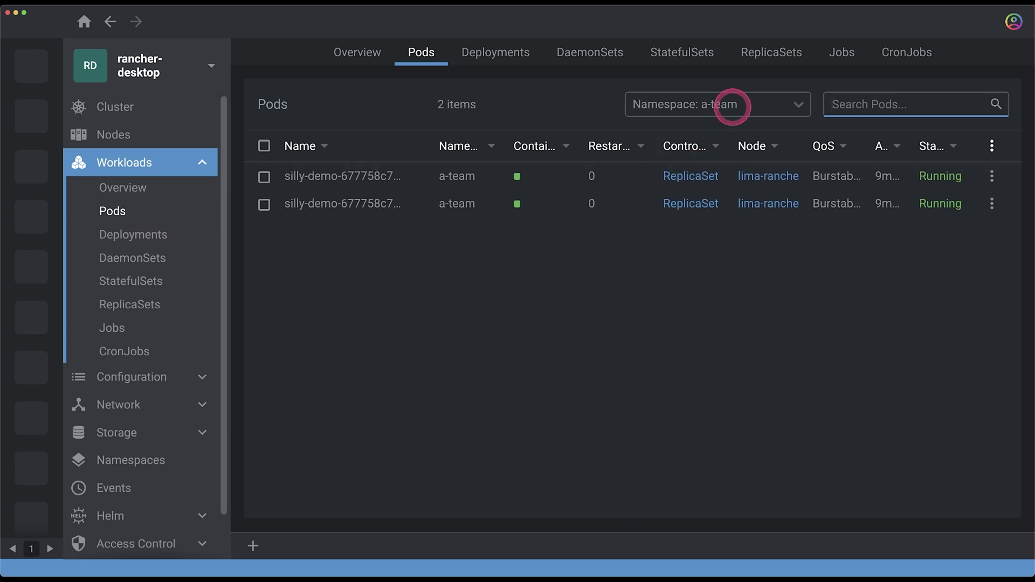
left_click(734, 102)
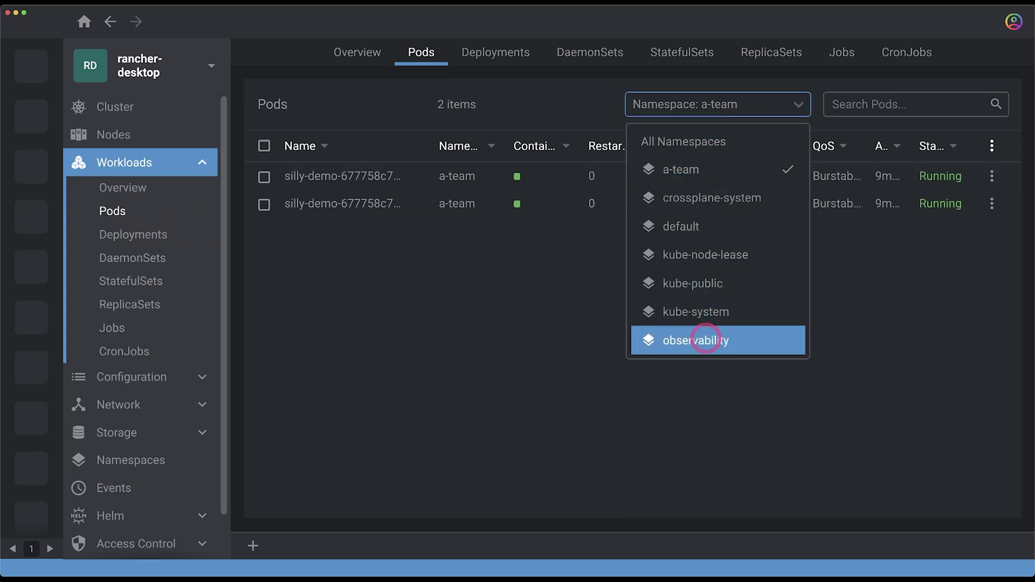
left_click(706, 340)
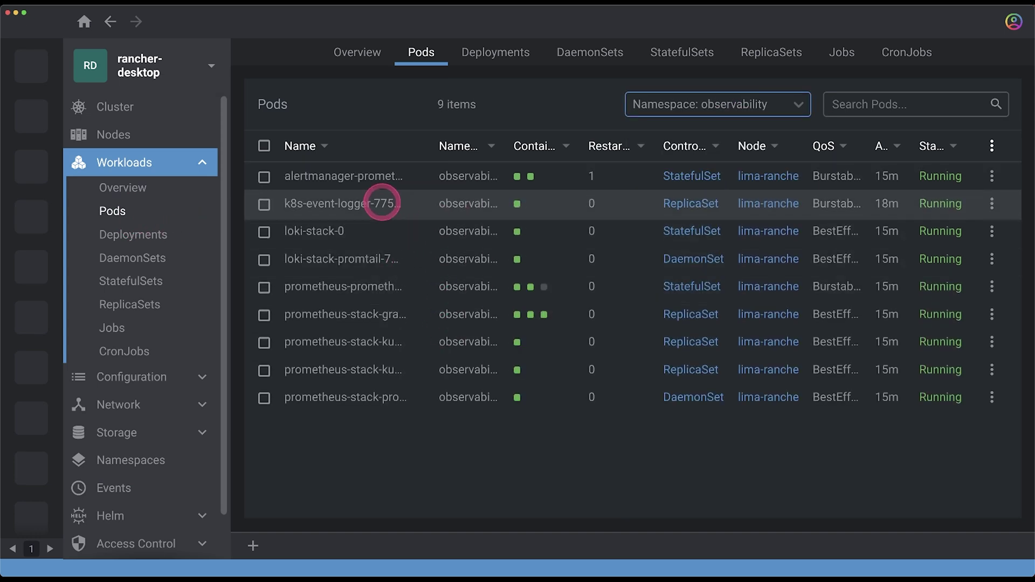
left_click(378, 206)
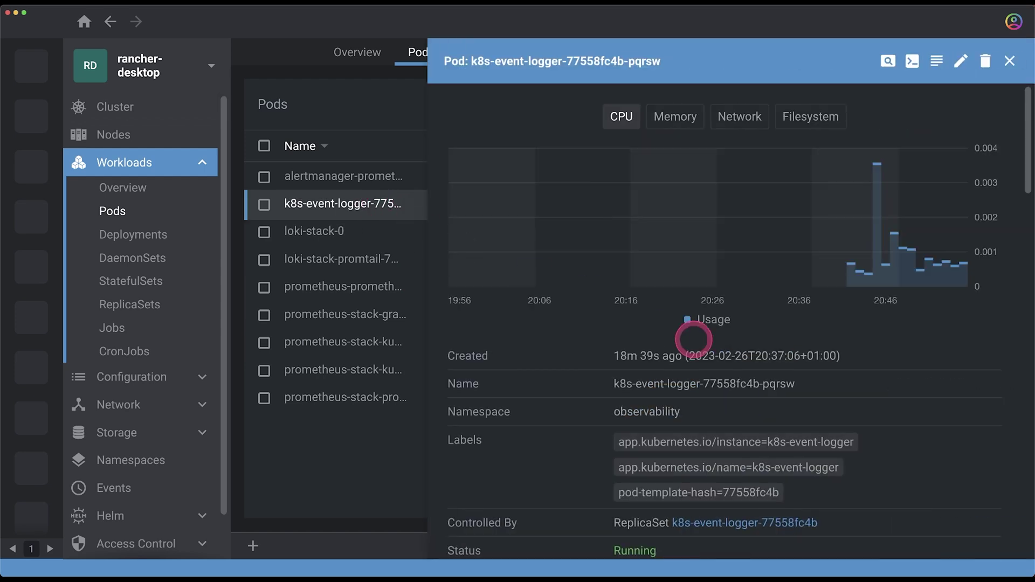
scroll(803, 377, "down", 3)
scroll(803, 376, "down", 3)
scroll(736, 304, "up", 5)
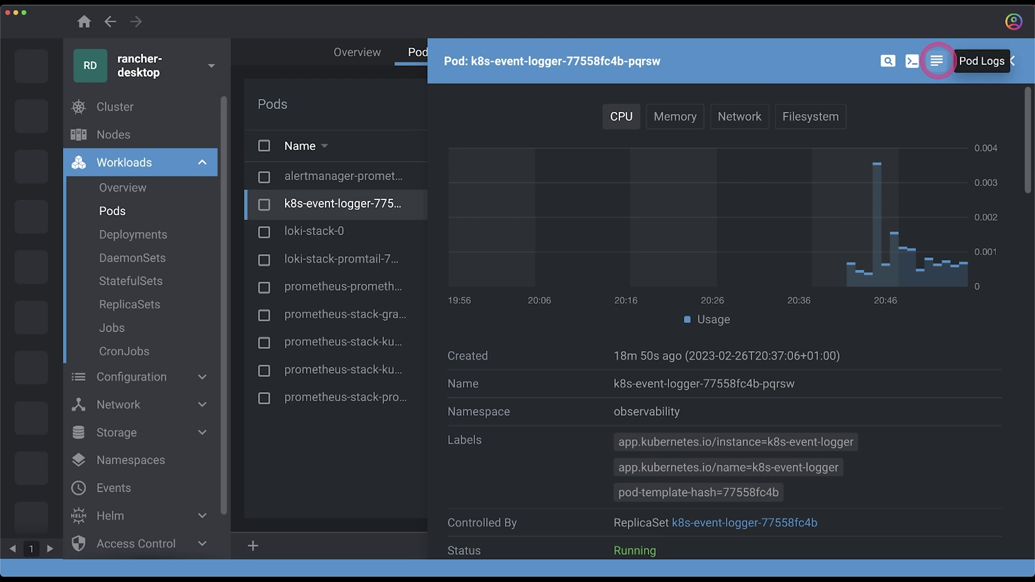
Show the k8s-event-logger pod logs in a much taller log pane
left_click(937, 61)
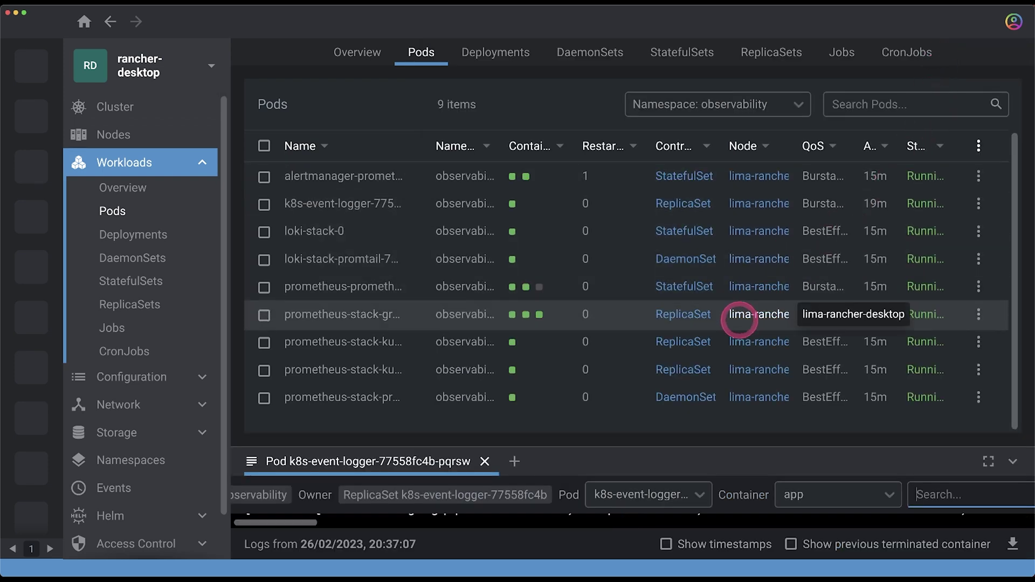
left_click_drag(673, 447, 663, 256)
scroll(659, 394, "up", 10)
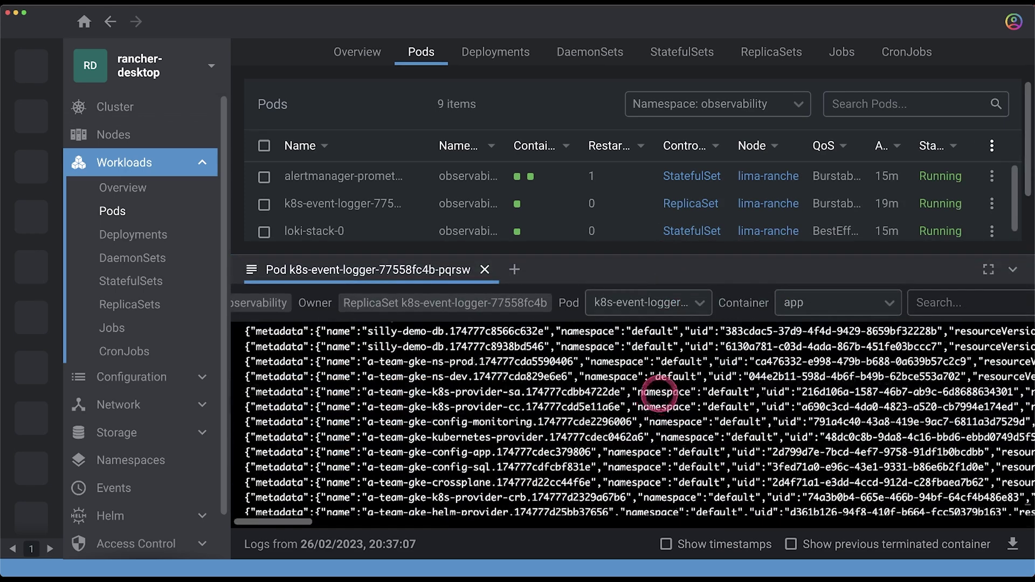
scroll(659, 394, "up", 10)
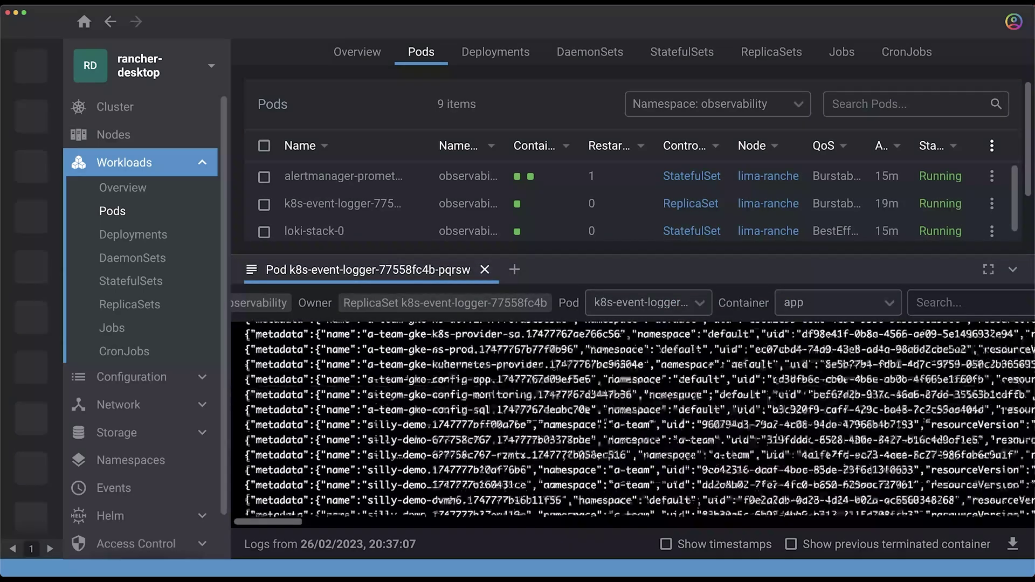
scroll(659, 394, "up", 10)
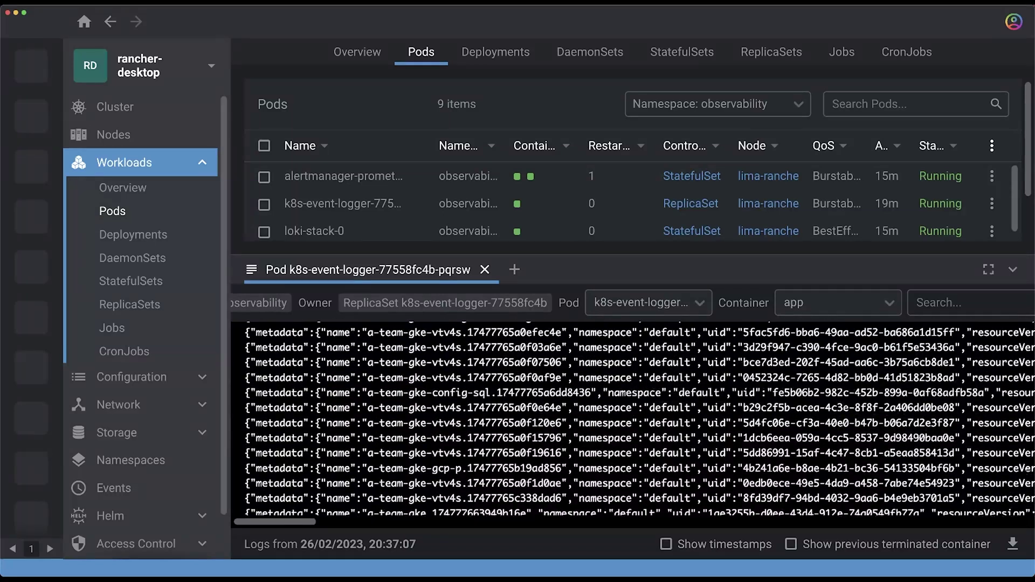